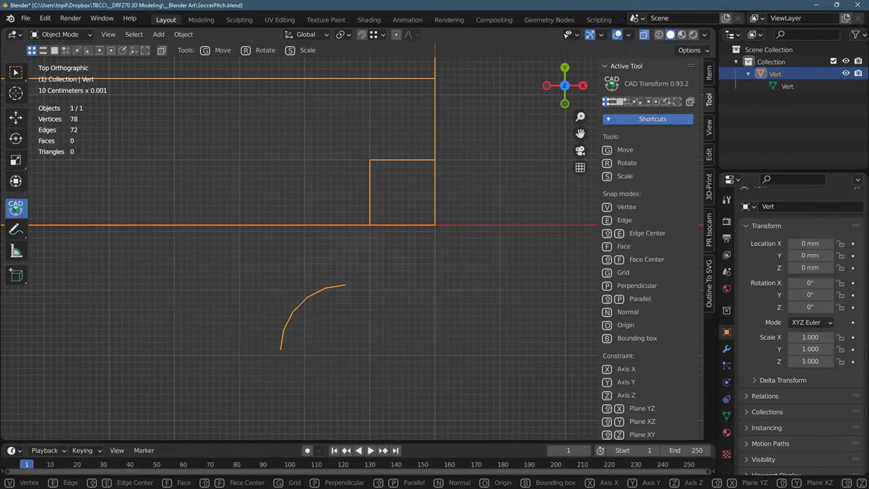
# Select the detached arc in Edit Mode and move it about 1.372 mm in X and 1.922 mm in Y onto the corner square.
pyautogui.scroll(1, 80, 122)
pyautogui.press('Tab')
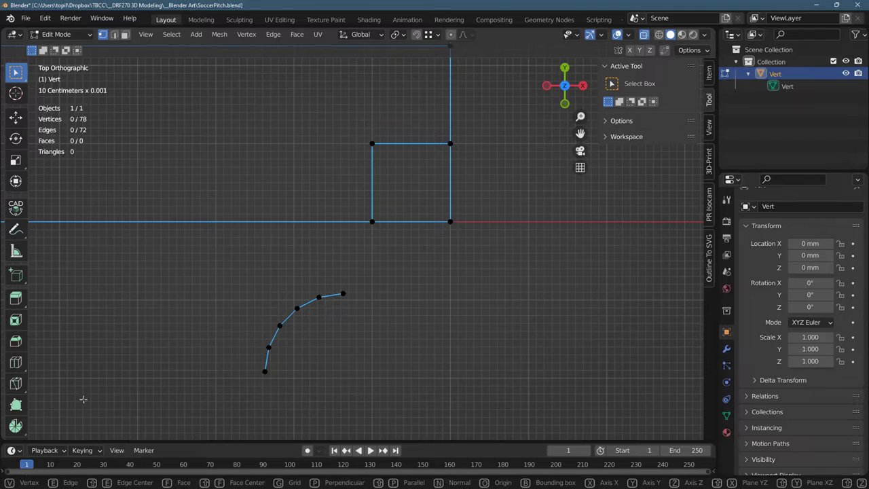
pyautogui.moveTo(219, 269); pyautogui.dragTo(411, 430)
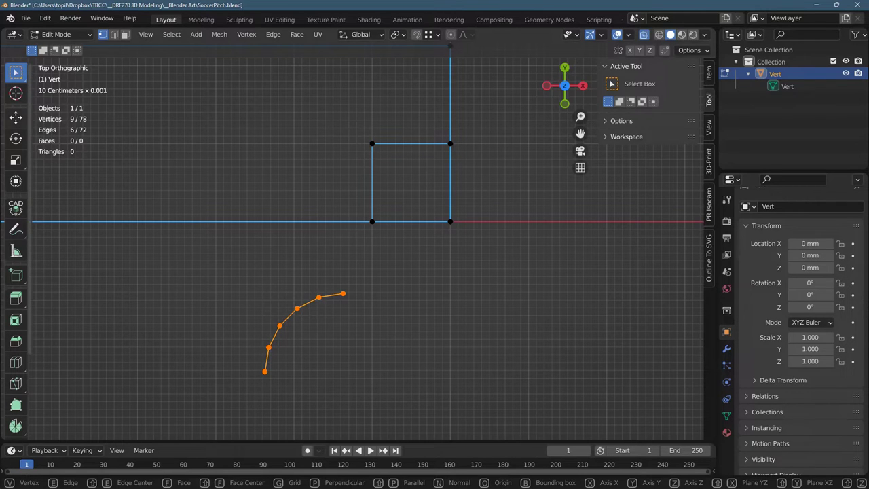
pyautogui.click(16, 116)
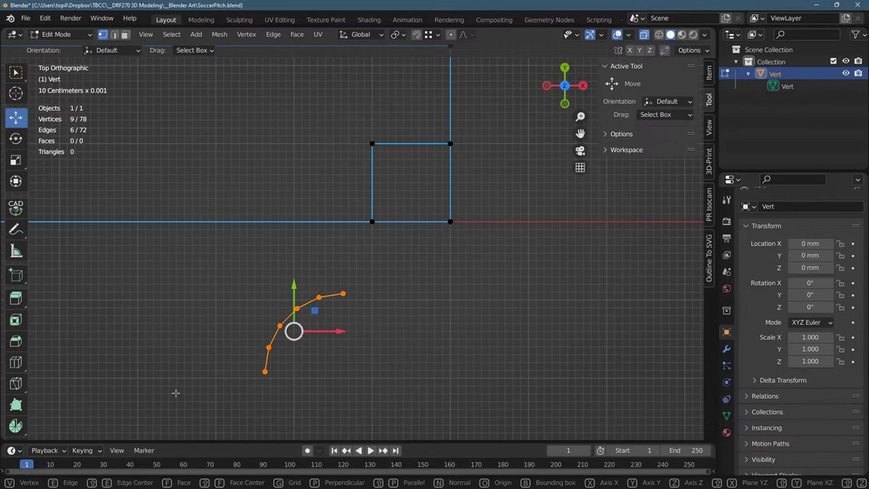
pyautogui.moveTo(293, 330); pyautogui.dragTo(308, 198)
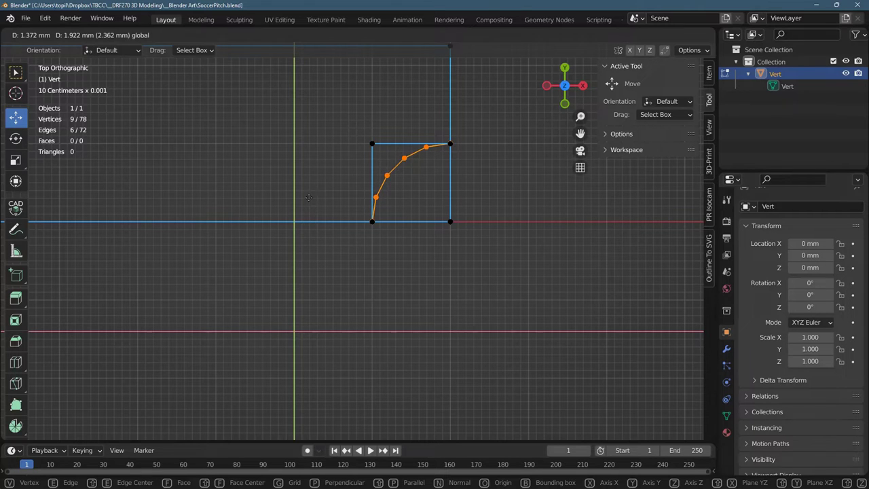
pyautogui.moveTo(309, 197); pyautogui.dragTo(309, 197)
pyautogui.scroll(6, 400, 186)
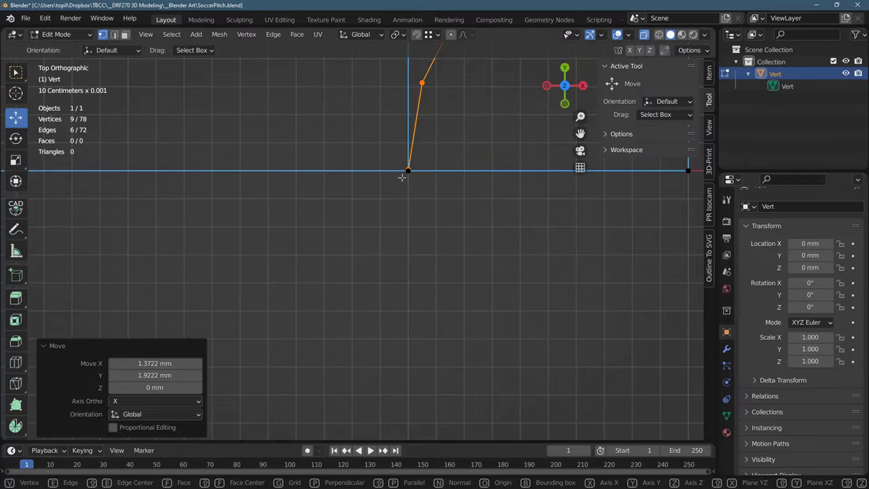
pyautogui.moveTo(402, 167)
pyautogui.mouseDown(button='middle')
pyautogui.moveTo(376, 164)
pyautogui.moveTo(407, 162)
pyautogui.mouseUp(button='middle')
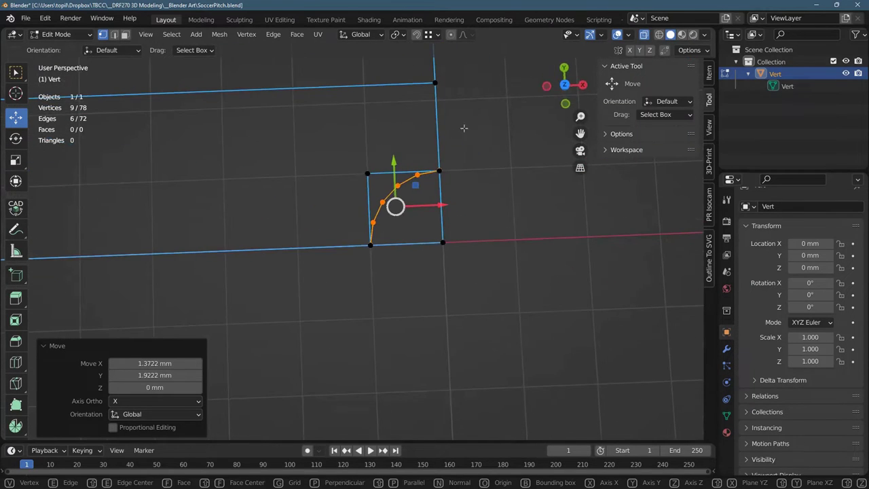
pyautogui.click(565, 85)
pyautogui.scroll(-4, 394, 222)
pyautogui.scroll(-3, 395, 221)
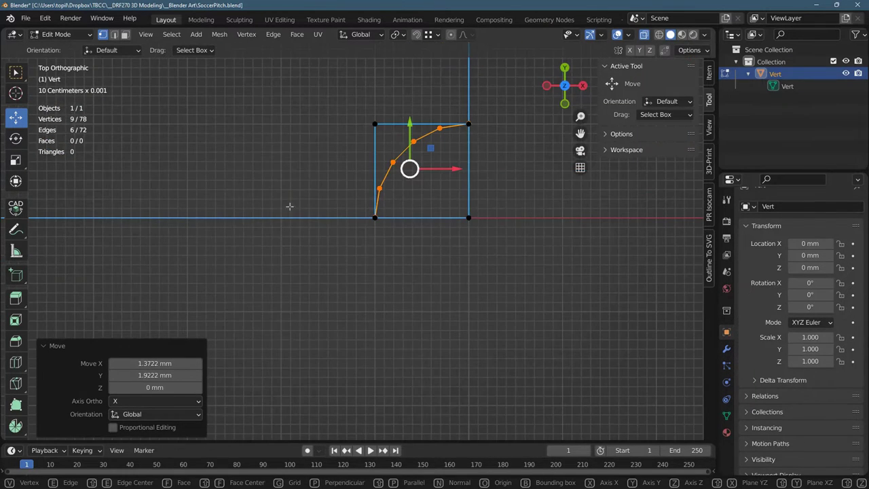
# Move the arc back off the corner square by about -1.230 mm in X and -1.785 mm in Y.
pyautogui.press('g')
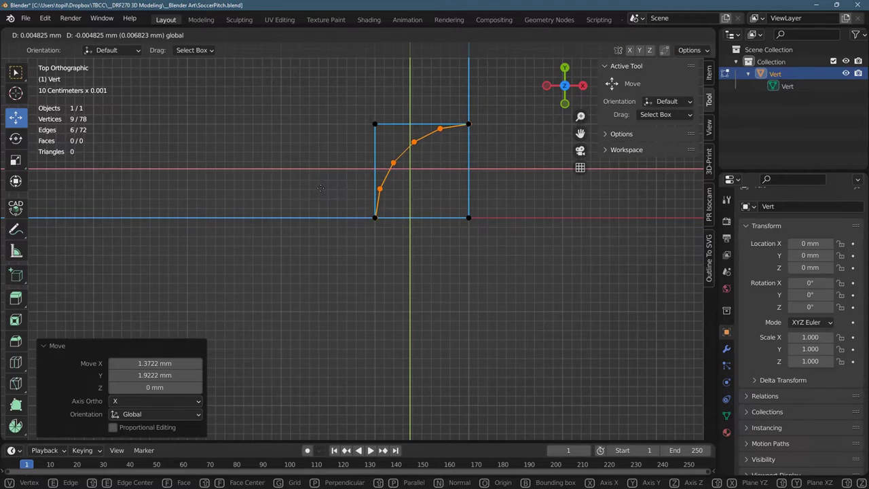
pyautogui.click(202, 356)
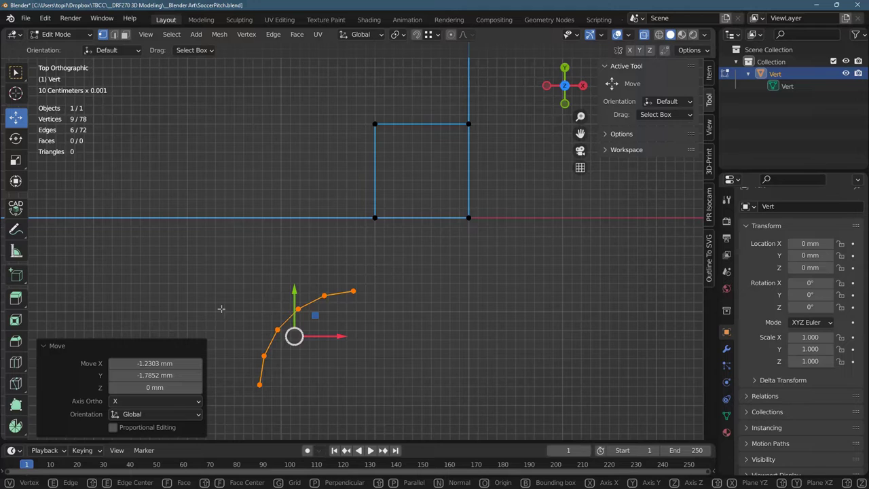
# Bevel the corner square's upper-left vertex with a width of about 0.667 mm, affecting vertices only.
pyautogui.click(229, 142)
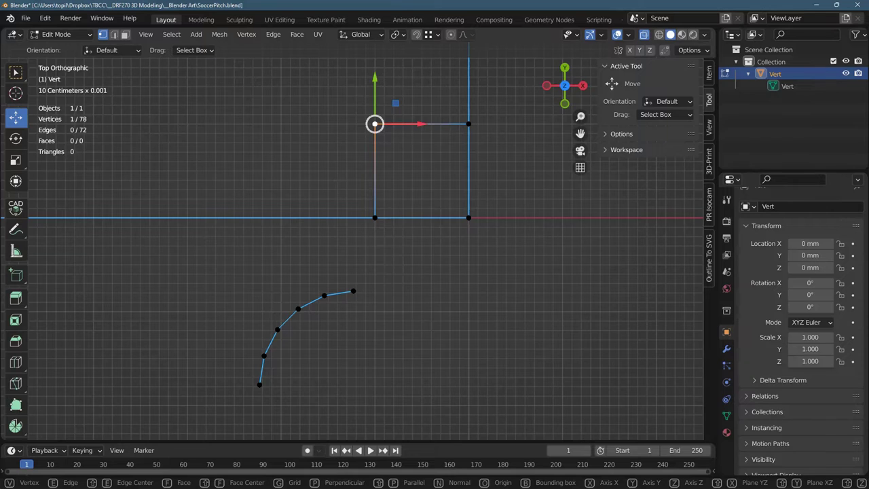
pyautogui.click(16, 72)
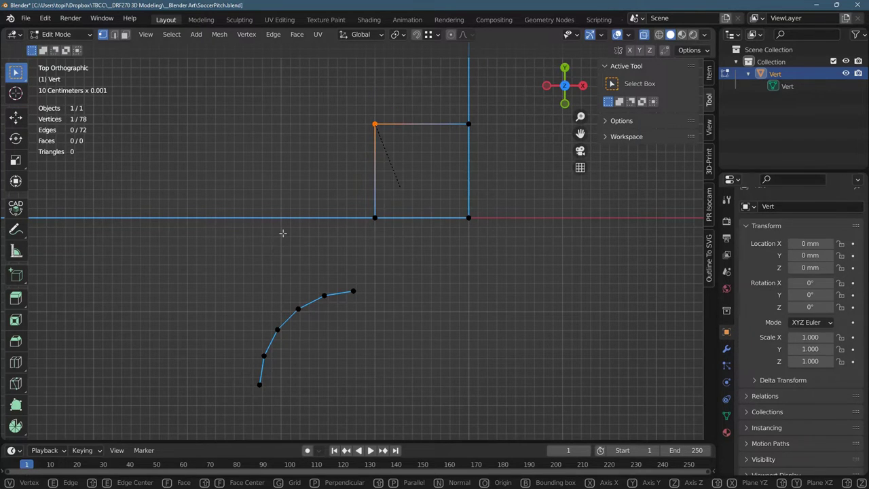
pyautogui.click(289, 211)
pyautogui.hotkey('ctrl', 'z')
pyautogui.hotkey('ctrl', 'shift', 'z')
pyautogui.hotkey('ctrl', 'z')
pyautogui.click(375, 124)
pyautogui.press('v')
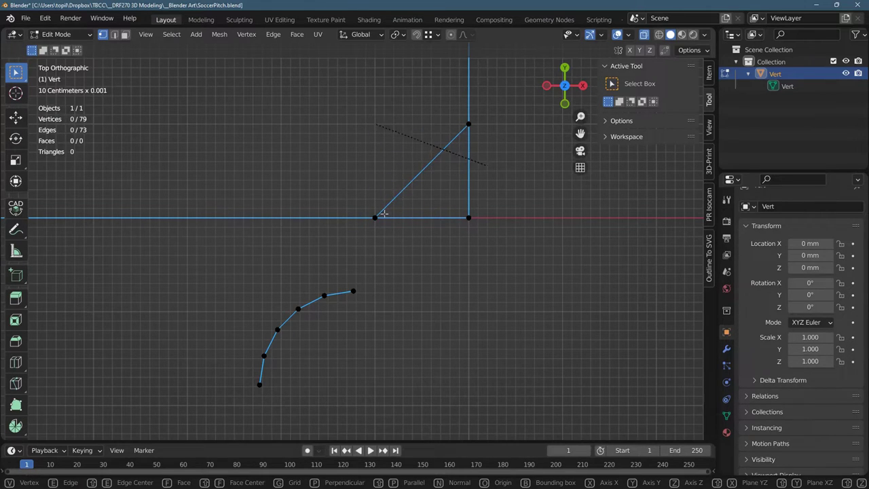
pyautogui.hotkey('ctrl', 'shift', 'z')
pyautogui.hotkey('ctrl', 'shift', 'z')
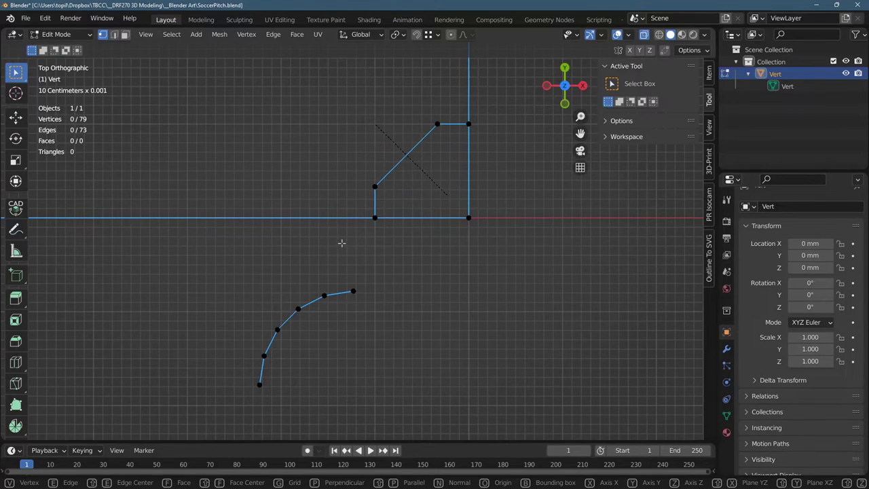
pyautogui.click(341, 242)
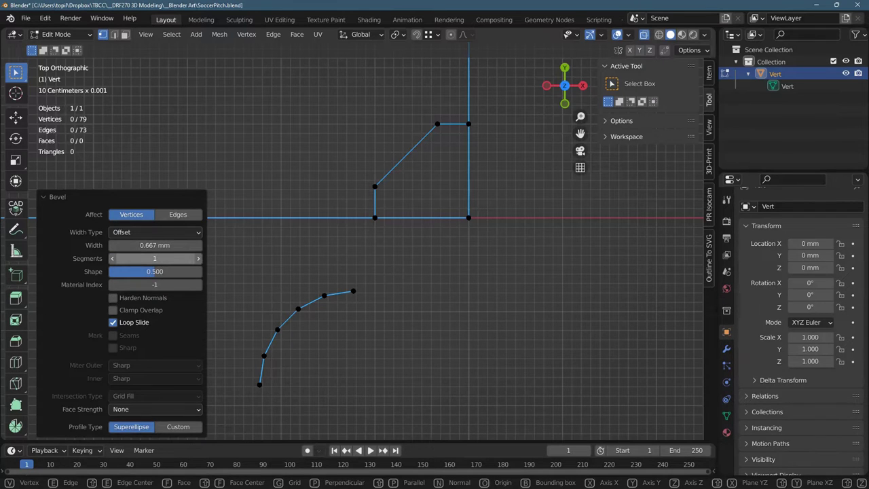
# Set the vertex bevel to 3 segments and a width of 1 mm.
pyautogui.click(198, 259)
pyautogui.click(199, 258)
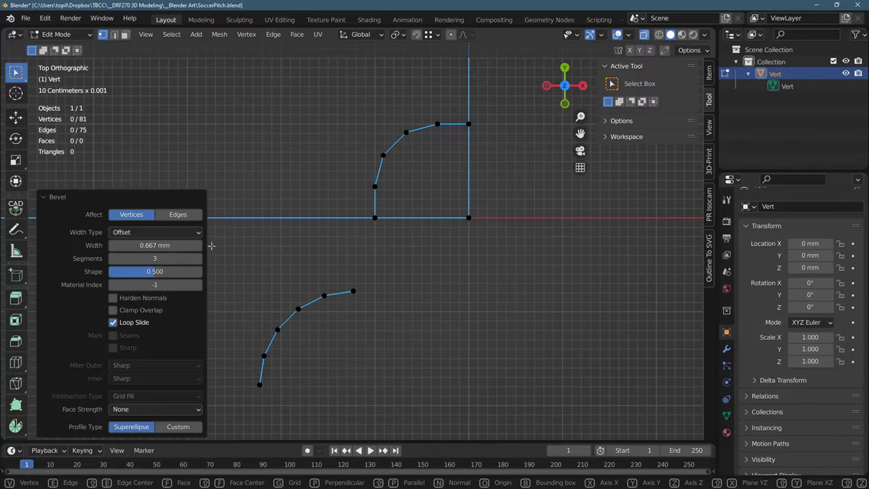
pyautogui.click(155, 245)
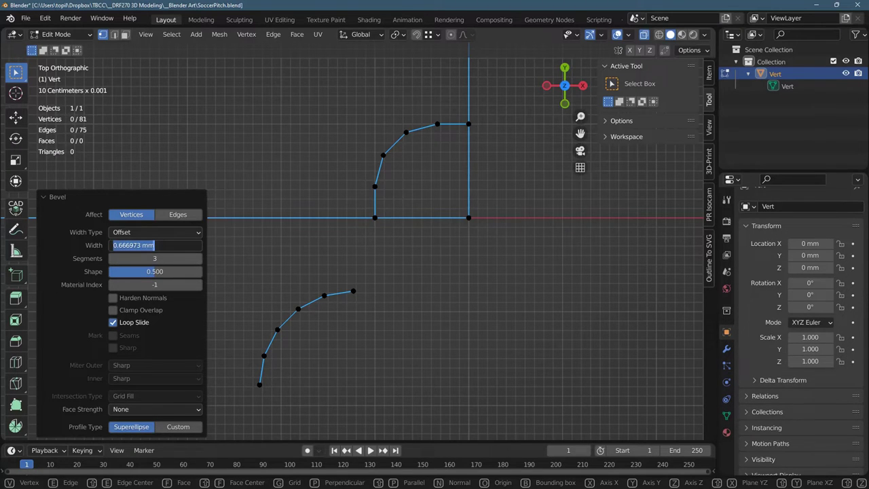
pyautogui.press('Escape')
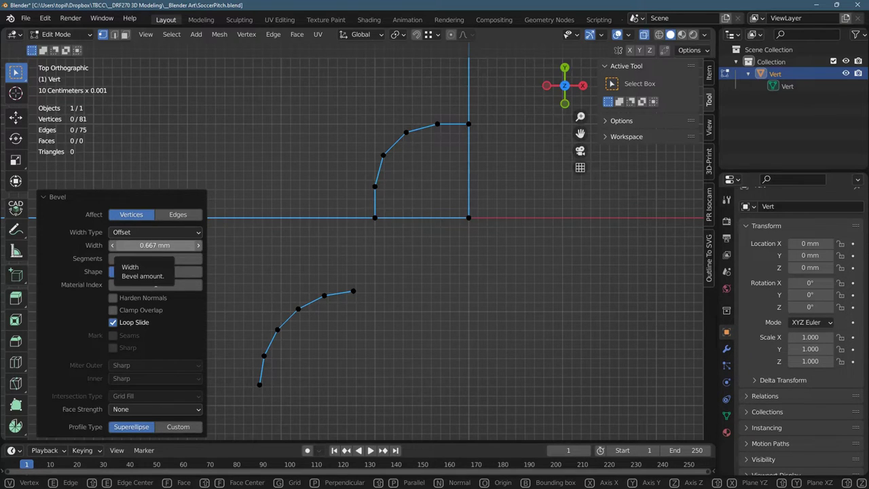
pyautogui.moveTo(126, 245)
pyautogui.mouseDown()
pyautogui.moveTo(107, 245)
pyautogui.moveTo(192, 245)
pyautogui.moveTo(142, 245)
pyautogui.mouseUp()
pyautogui.click(155, 245)
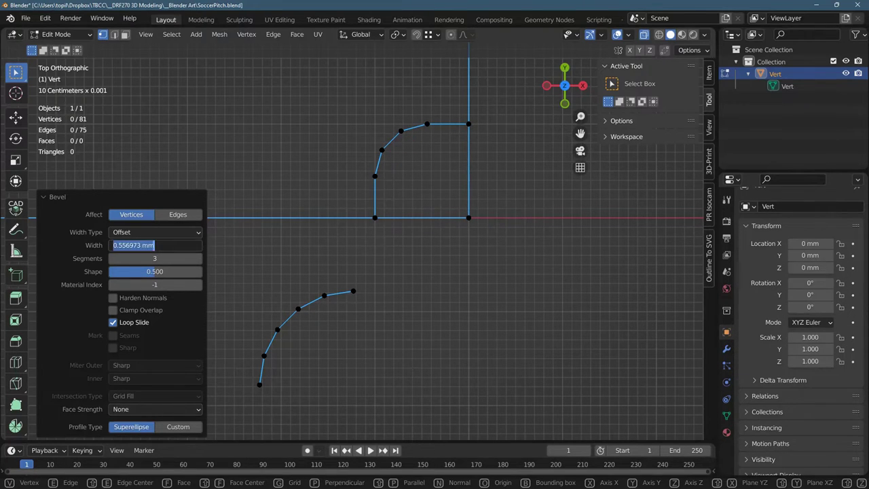
pyautogui.write('1')
pyautogui.press('Tab')
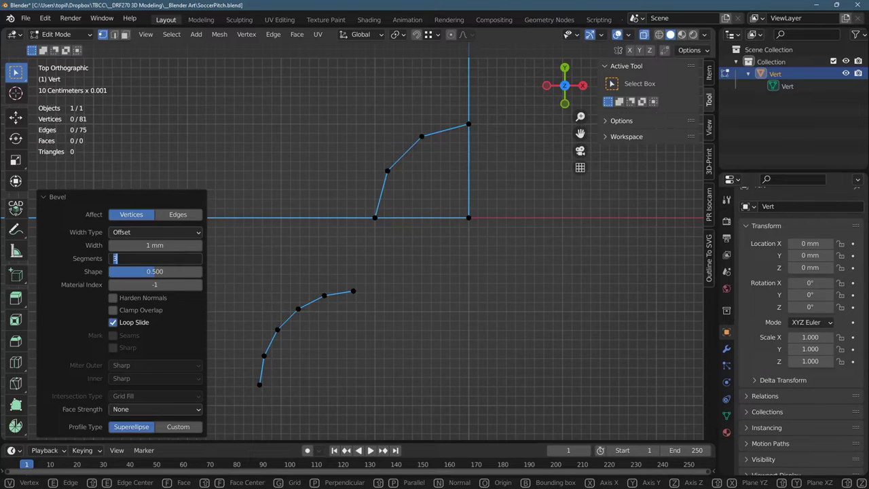
pyautogui.press('Return')
# Try up to 10 segments on the corner bevel and settle on 5.
pyautogui.moveTo(155, 259); pyautogui.dragTo(185, 258)
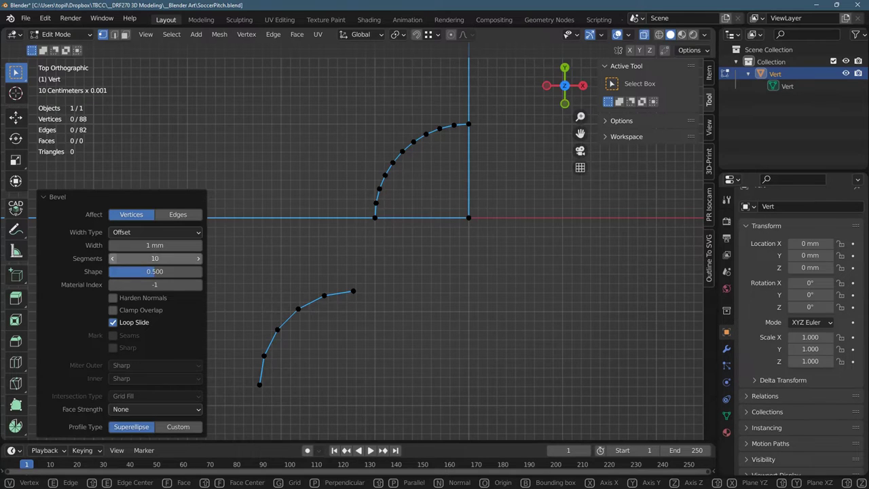
pyautogui.click(113, 259)
pyautogui.click(113, 259)
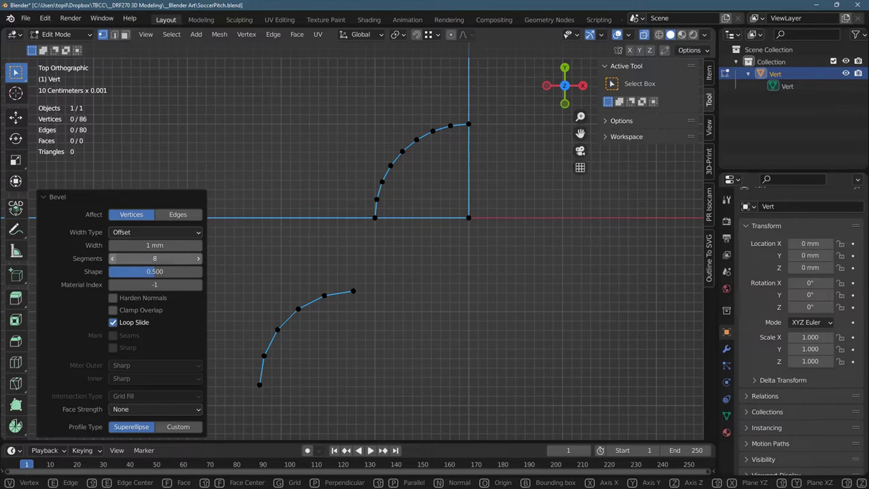
pyautogui.click(112, 258)
pyautogui.click(112, 259)
pyautogui.click(112, 259)
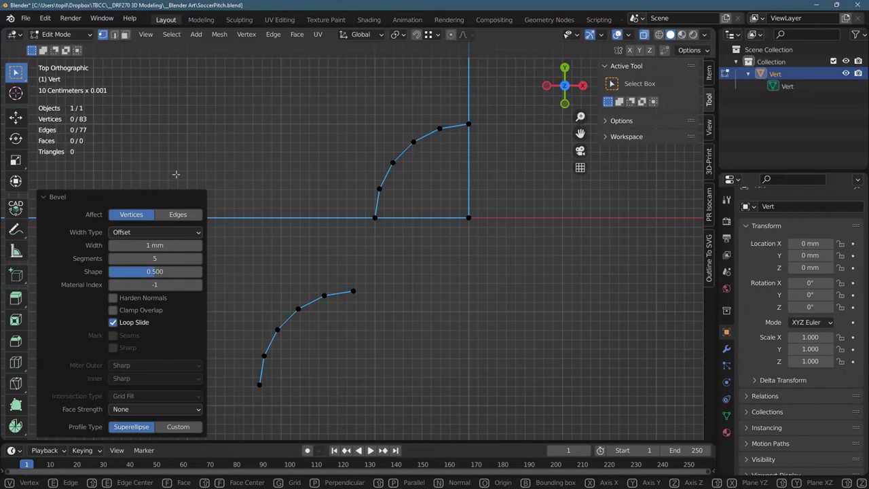
# Check both ends of the beveled corner arc for overlapping vertices by box-selecting them with and without X-Ray.
pyautogui.rightClick(411, 353)
pyautogui.click(233, 345)
pyautogui.moveTo(353, 211); pyautogui.dragTo(399, 236)
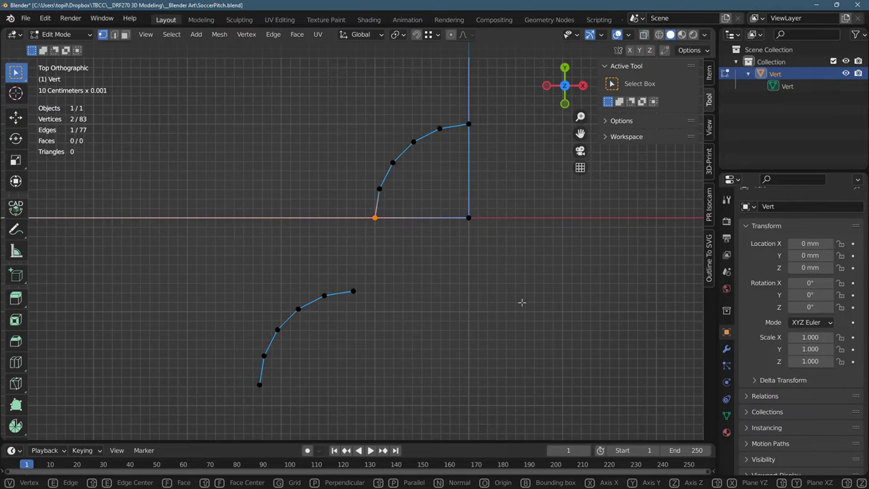
pyautogui.hotkey('ctrl', 'z')
pyautogui.moveTo(500, 95); pyautogui.dragTo(459, 157)
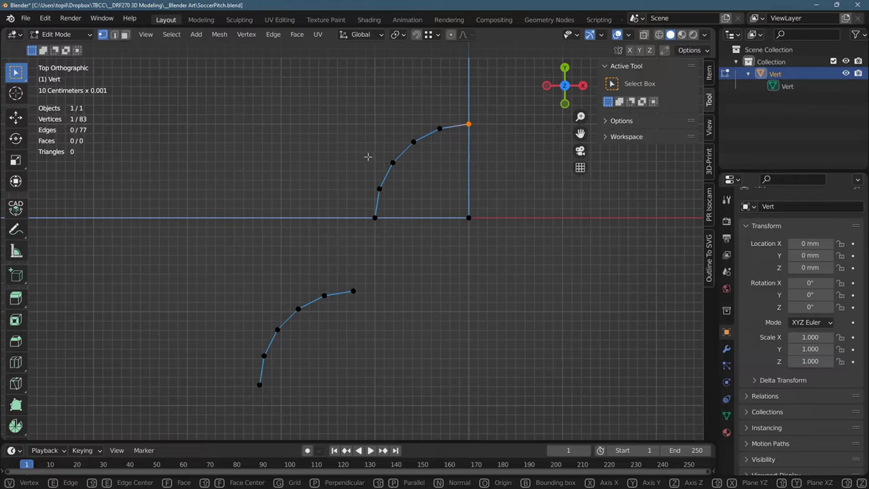
# Enable X-Ray, box-select the vertices at the corner arc's upper end and merge them by distance.
pyautogui.click(643, 34)
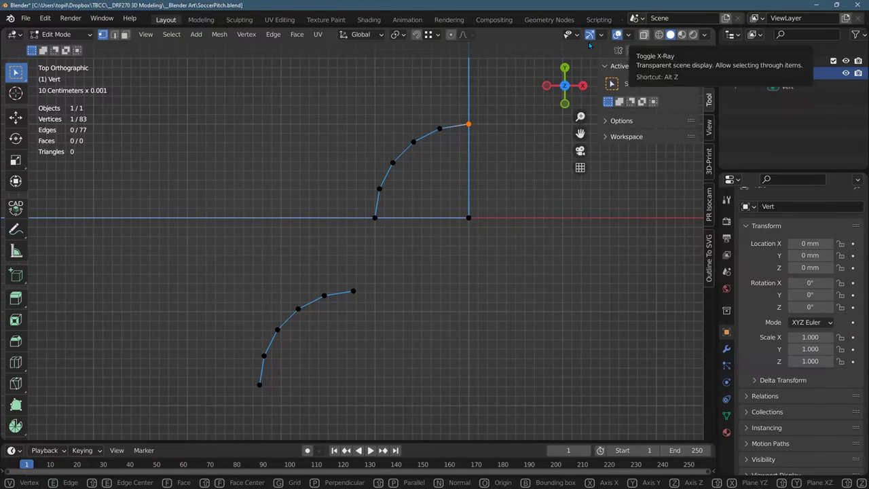
pyautogui.moveTo(448, 83); pyautogui.dragTo(503, 155)
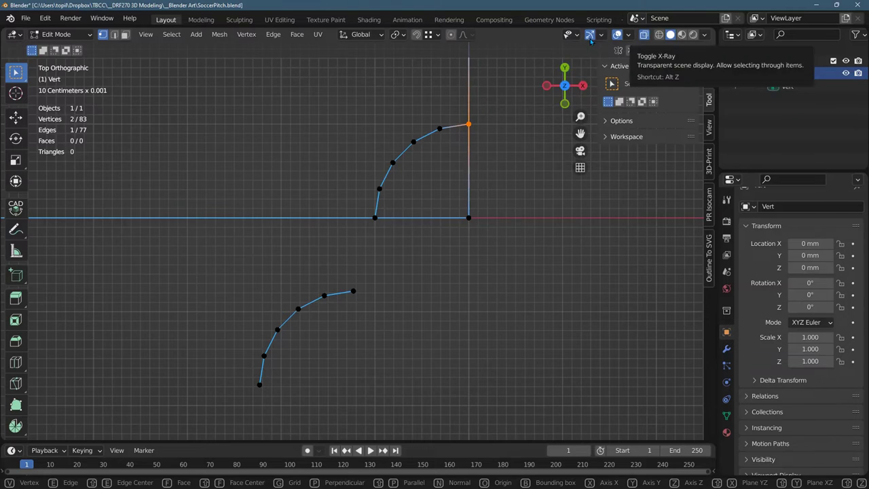
pyautogui.press('m')
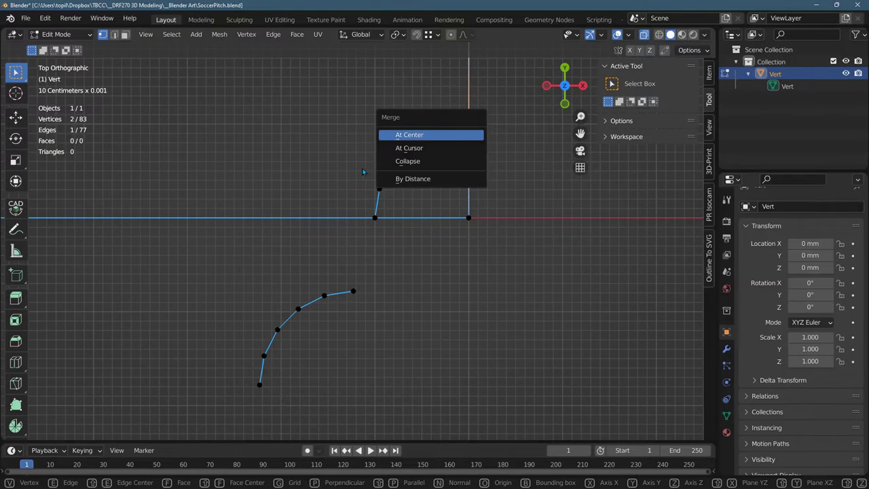
pyautogui.press('Up')
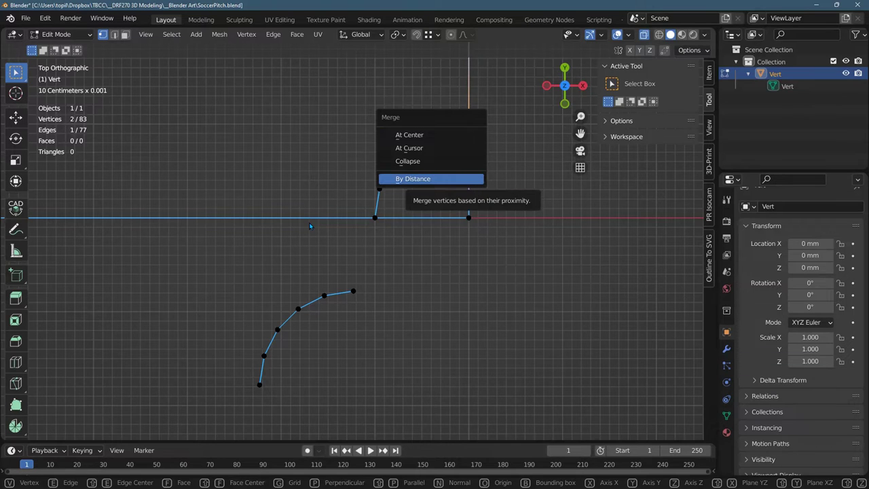
pyautogui.press('Return')
# With X-Ray off, move the corner arc's lower end vertex about -0.088 mm in X and 0.144 mm in Y off the pitch line.
pyautogui.scroll(4, 265, 271)
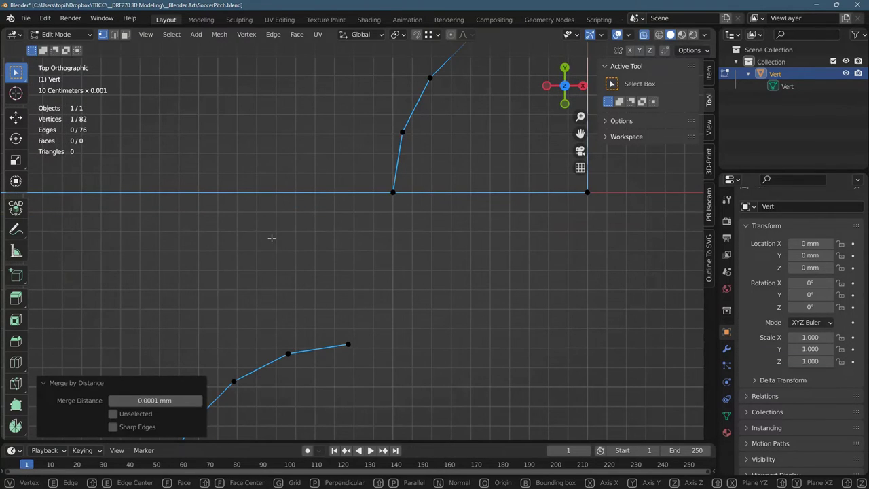
pyautogui.hotkey('alt', 'z')
pyautogui.hotkey('ctrl', 'z')
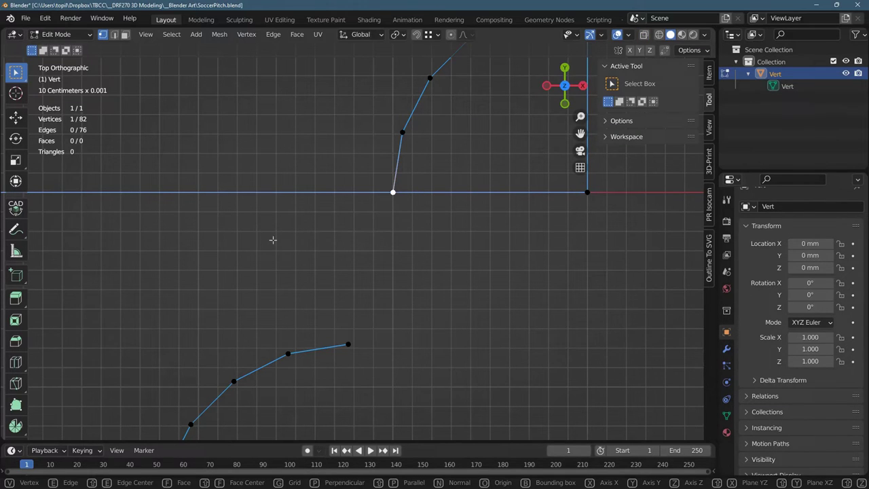
pyautogui.press('g')
pyautogui.click(254, 211)
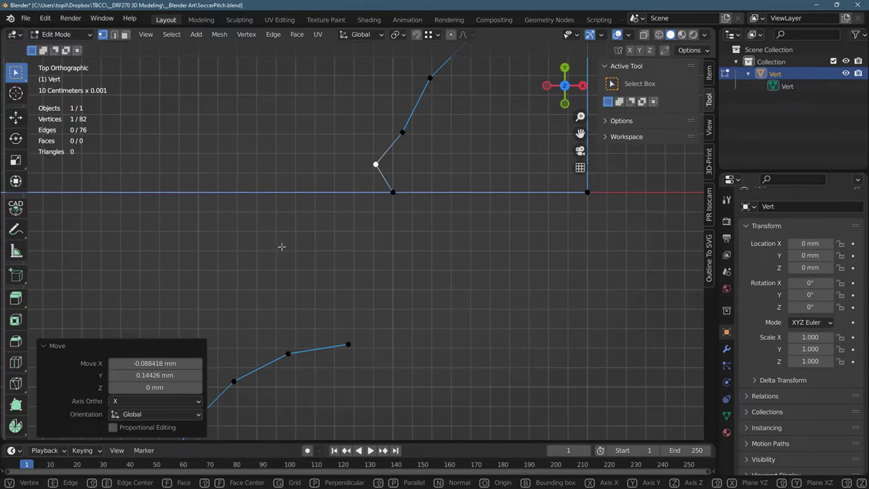
# Select the displaced end vertex of the corner arc and add the pitch-line vertex below it to the selection.
pyautogui.moveTo(359, 148); pyautogui.dragTo(396, 180)
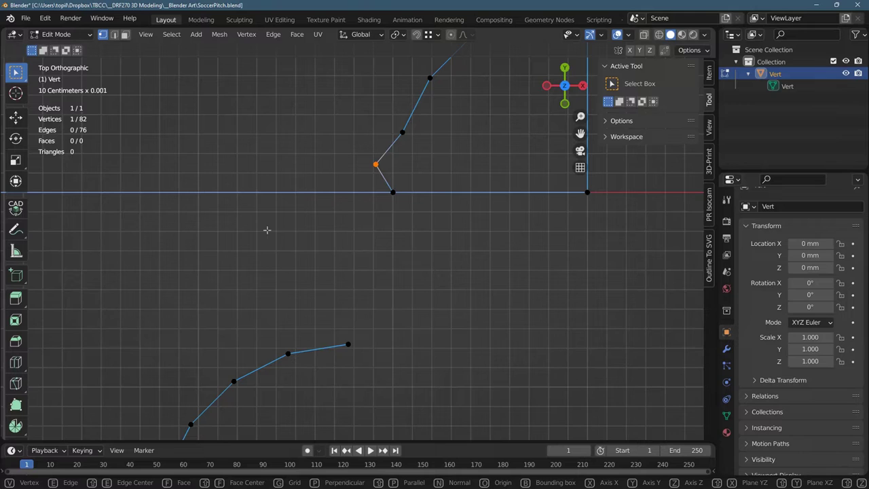
pyautogui.press('ctrl+shift+KP_Add')
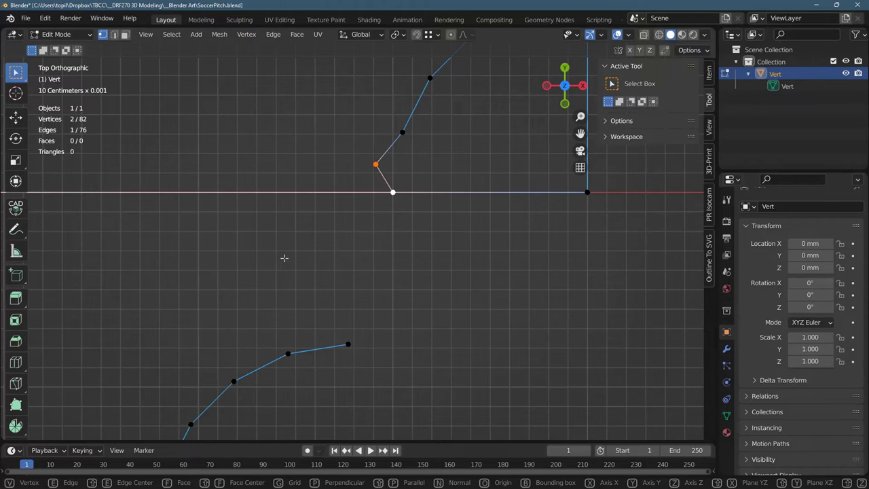
pyautogui.press('.')
# Try merging the two selected arc-end vertices at their center, and undo the merge.
pyautogui.press('m')
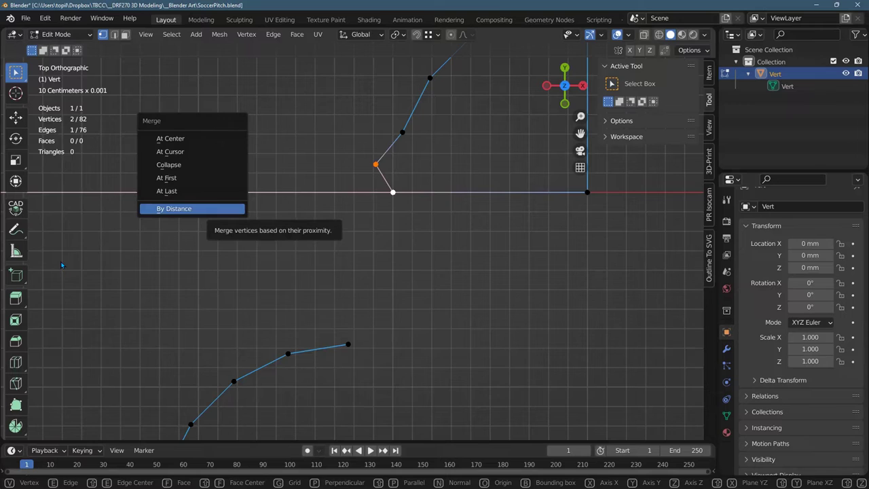
pyautogui.press('Up')
pyautogui.press('Up')
pyautogui.press('Up')
pyautogui.press('Up')
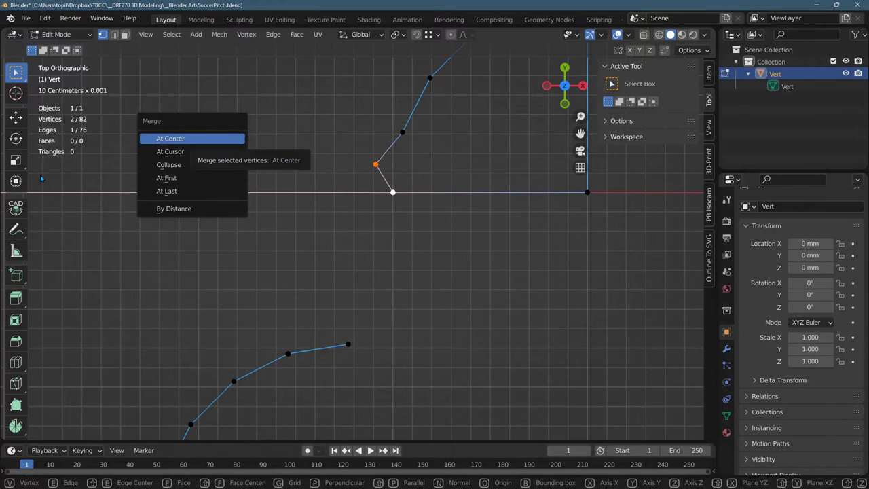
pyautogui.press('Return')
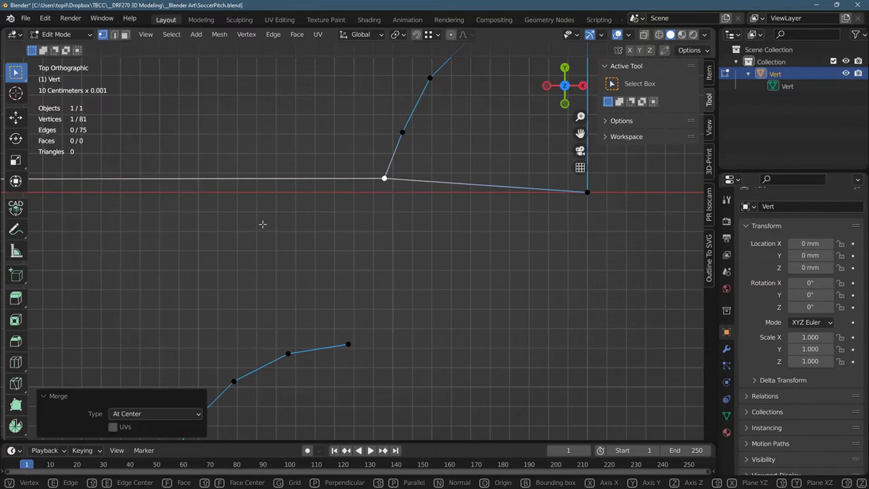
pyautogui.hotkey('ctrl', 'z')
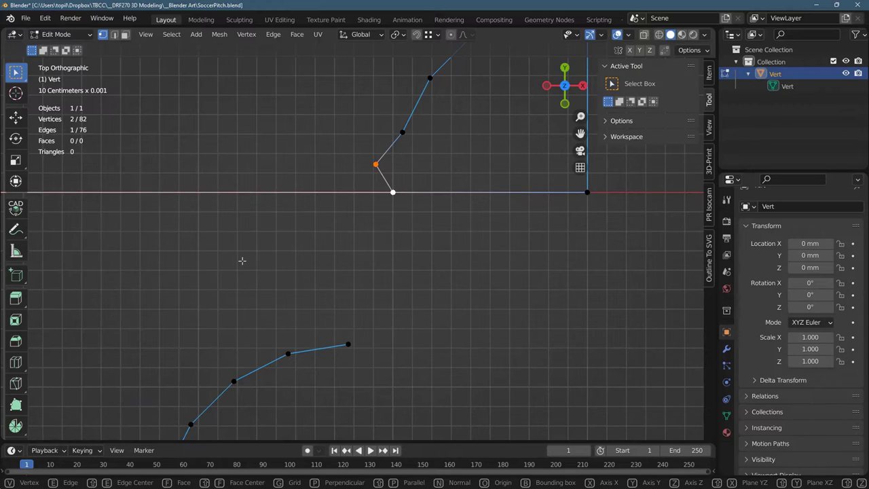
# Try merging the two arc-end vertices with the At First option, and undo the merge.
pyautogui.press('m')
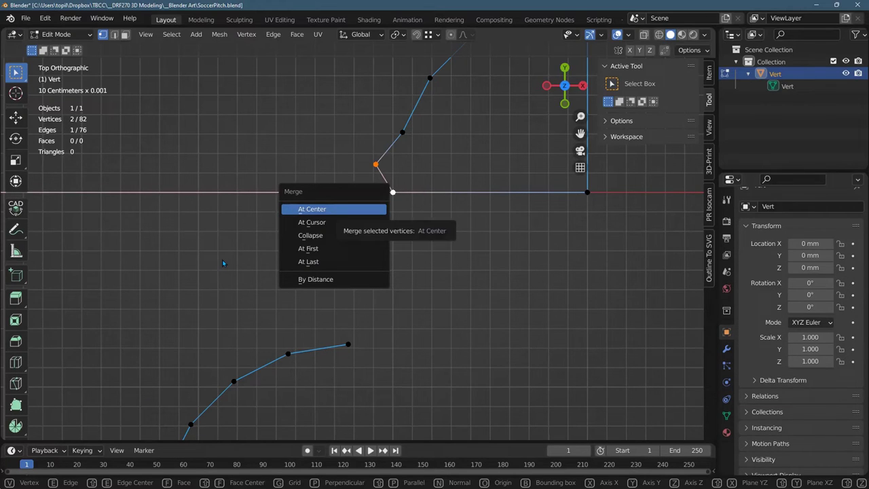
pyautogui.press('Down')
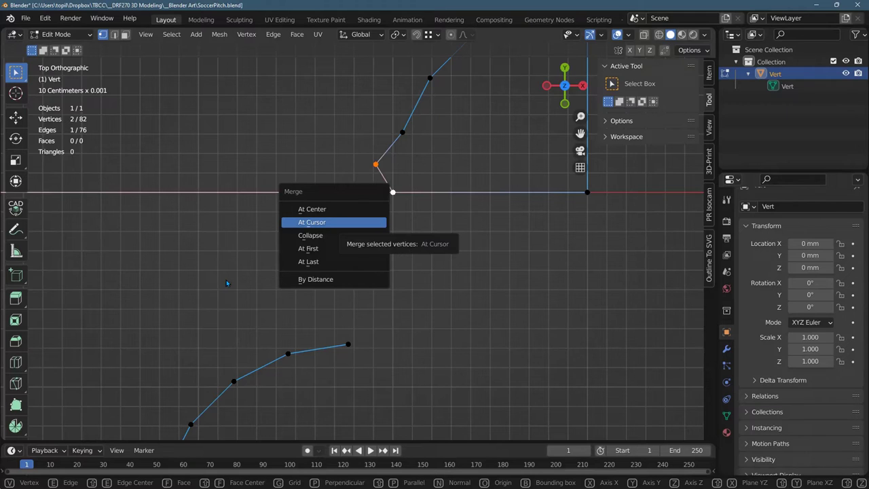
pyautogui.press('Down')
pyautogui.press('Down')
pyautogui.press('Up')
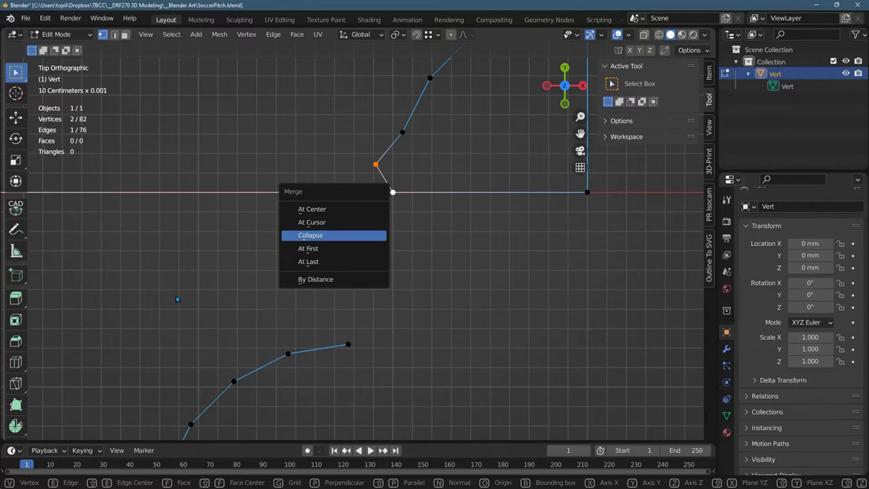
pyautogui.press('Down')
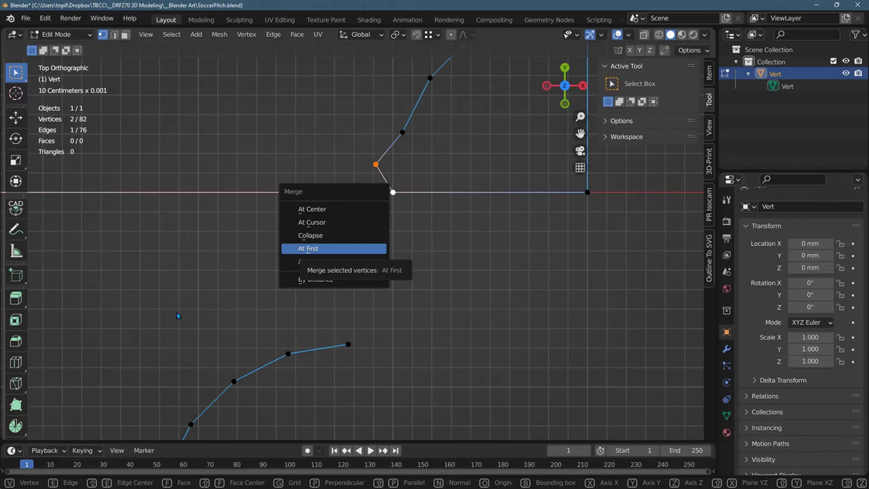
pyautogui.press('Return')
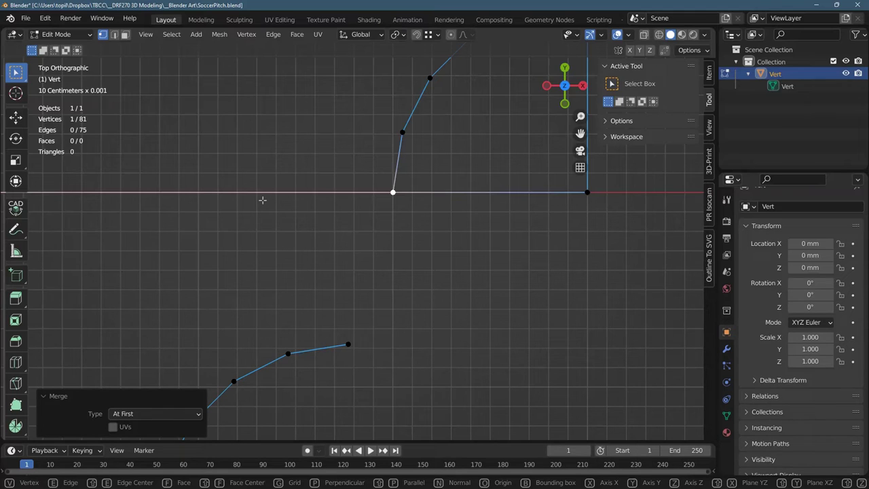
pyautogui.hotkey('ctrl', 'z')
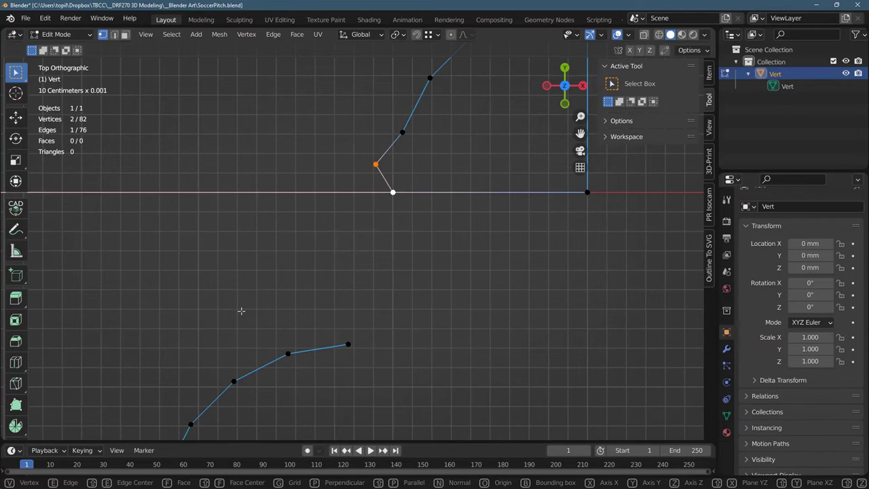
# Merge the two arc-end vertices with the At Last option so the arc joins the pitch line.
pyautogui.press('m')
pyautogui.press('Down')
pyautogui.press('Return')
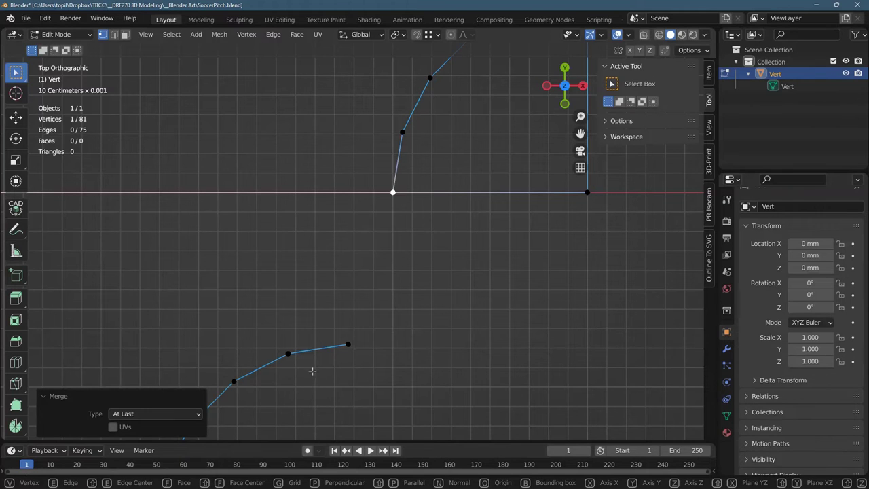
# Try merging the corner arc's intermediate vertices into its lower end vertex with At Last, and undo it.
pyautogui.scroll(-2, 299, 346)
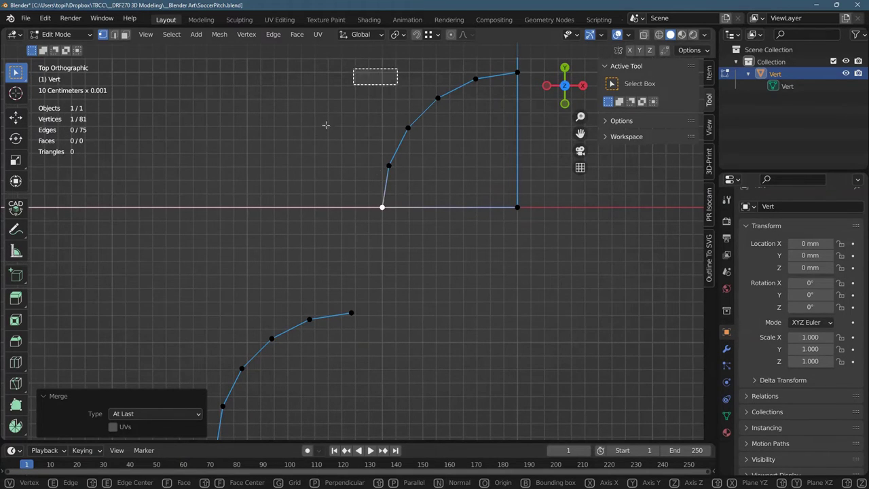
pyautogui.moveTo(397, 85); pyautogui.dragTo(488, 184)
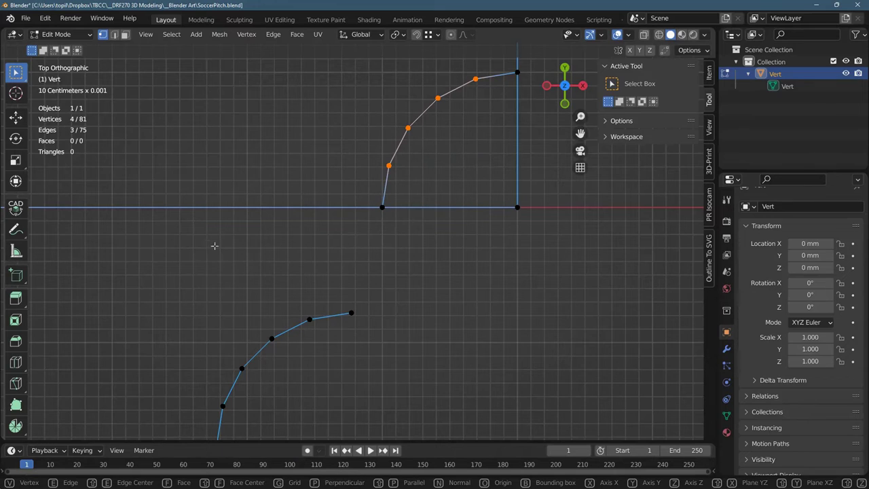
pyautogui.keyDown('shift'); pyautogui.moveTo(355, 188); pyautogui.dragTo(406, 224); pyautogui.keyUp('shift')
pyautogui.hotkey('ctrl', 'z')
pyautogui.hotkey('ctrl', 'z')
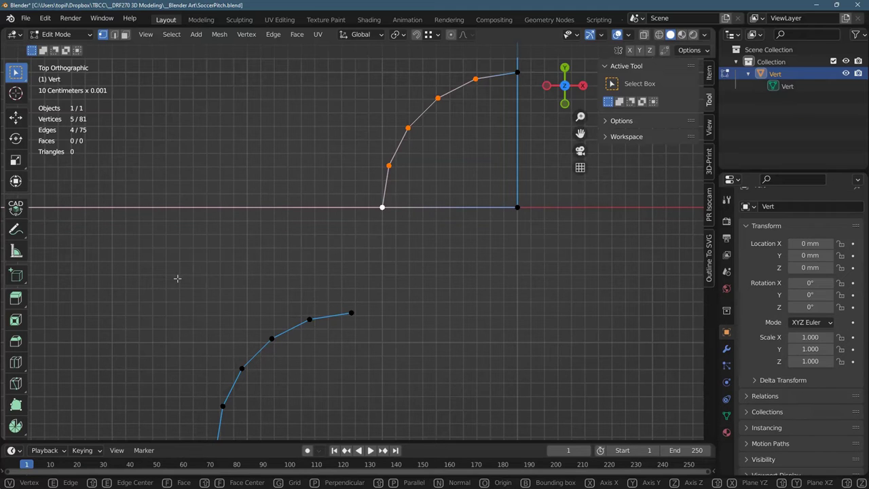
pyautogui.press('m')
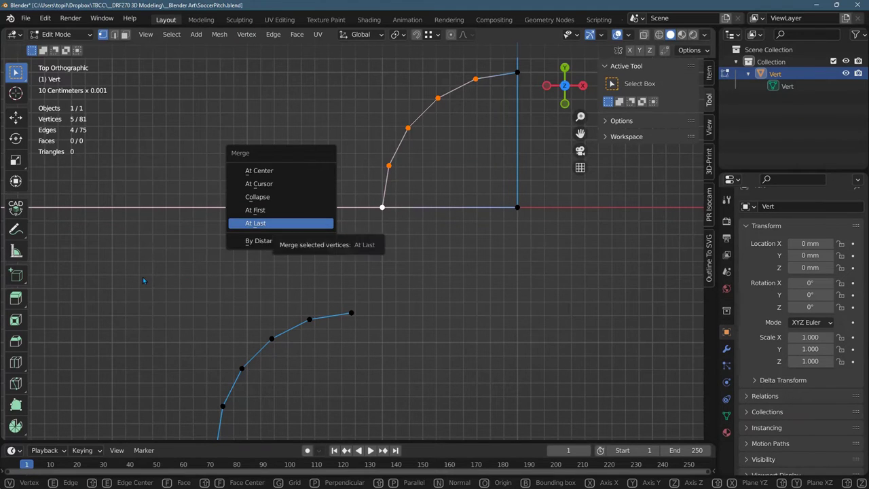
pyautogui.press('Return')
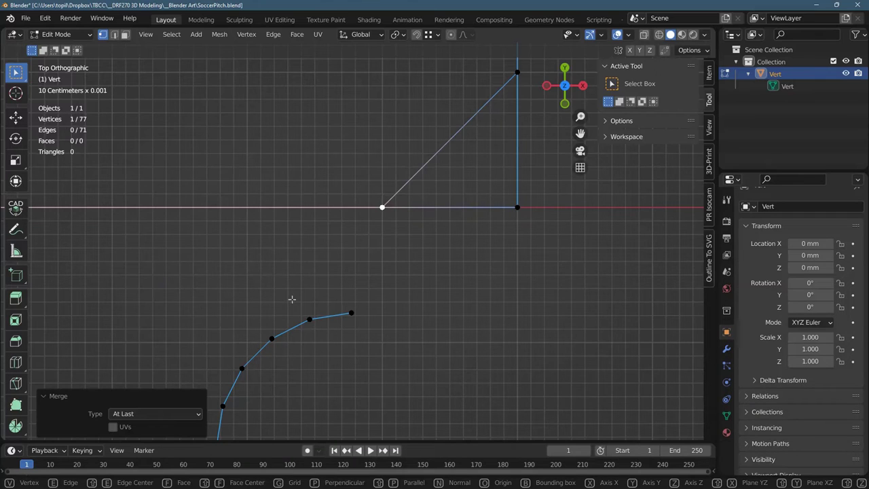
pyautogui.hotkey('ctrl', 'z')
pyautogui.hotkey('ctrl', 'z')
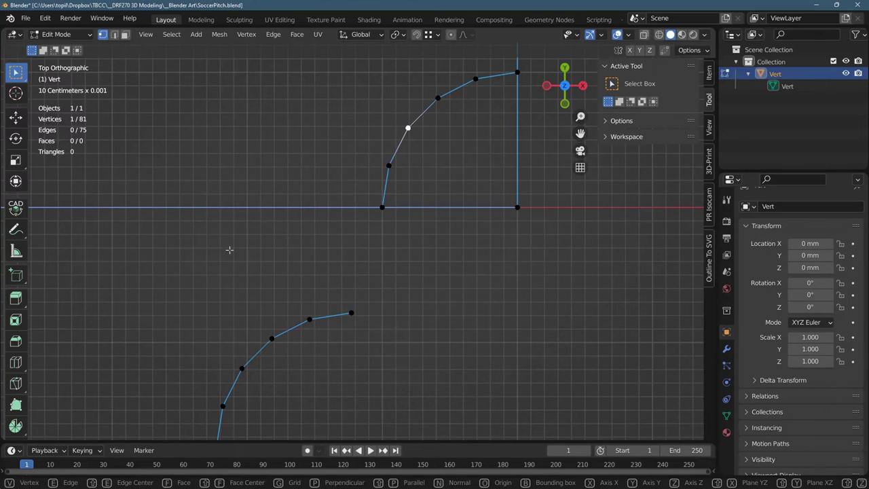
# Box-select the separate arc below the pitch corner with X-Ray off, try moving it onto the corner arc, and undo the move.
pyautogui.moveTo(350, 185); pyautogui.dragTo(411, 228)
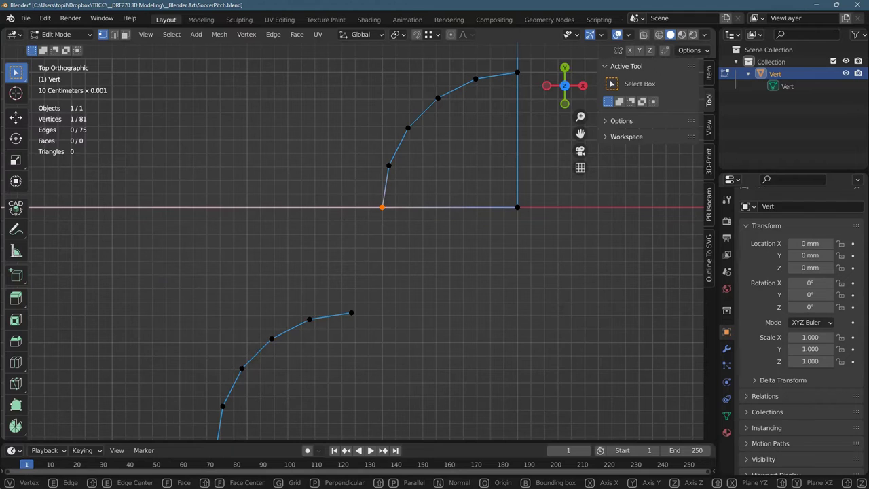
pyautogui.moveTo(133, 290); pyautogui.dragTo(396, 441)
pyautogui.scroll(-3, 198, 406)
pyautogui.keyDown('shift'); pyautogui.click(275, 360); pyautogui.keyUp('shift')
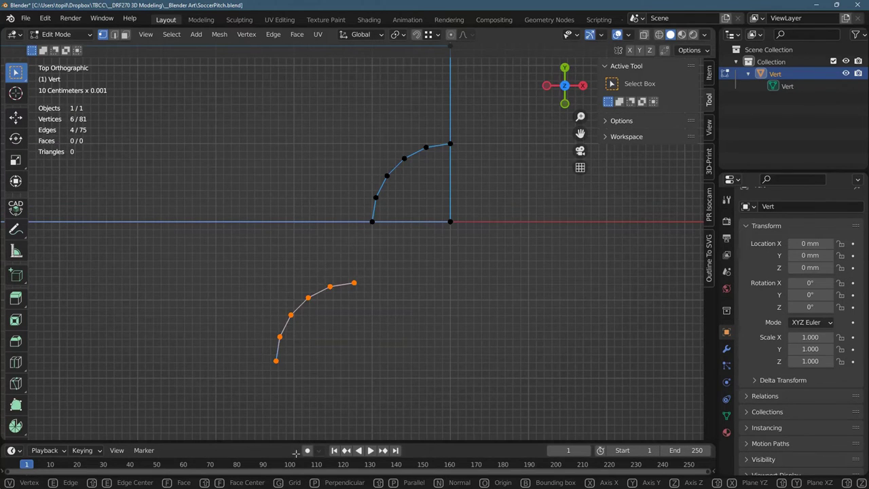
pyautogui.press('g')
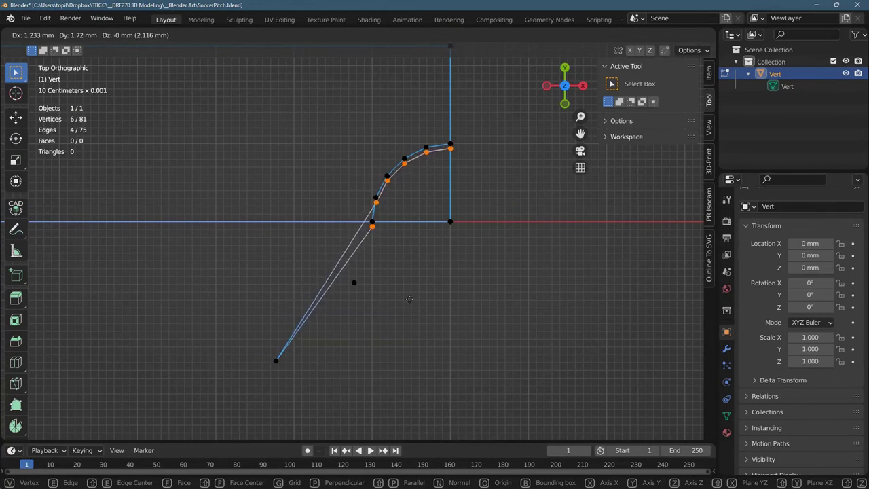
pyautogui.click(300, 388)
pyautogui.hotkey('ctrl', 'z')
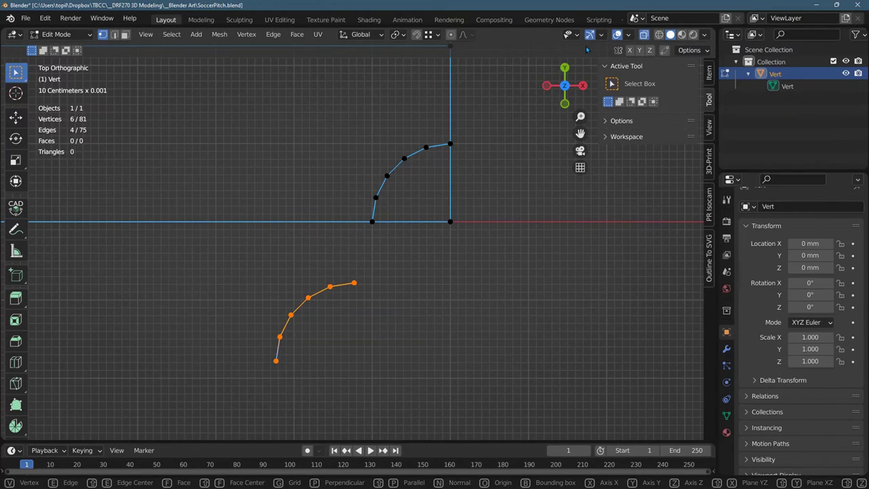
# Box-select the separate arc again without X-Ray, move it about -0.44 mm in X and 0.35 mm in Y, and undo.
pyautogui.moveTo(196, 253); pyautogui.dragTo(411, 399)
pyautogui.press('g')
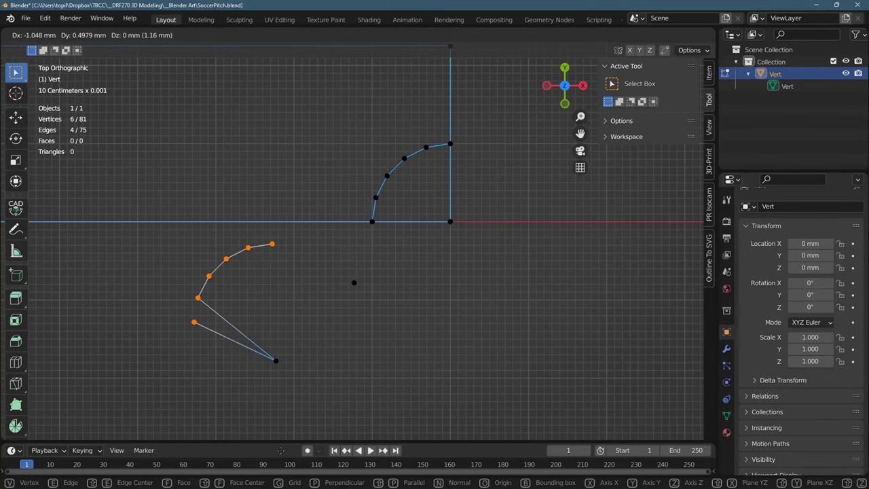
pyautogui.click(321, 471)
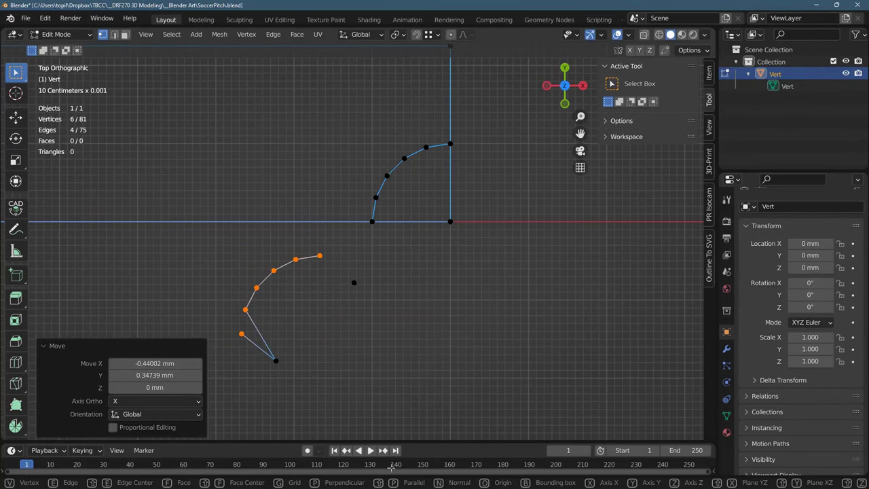
pyautogui.hotkey('ctrl', 'z')
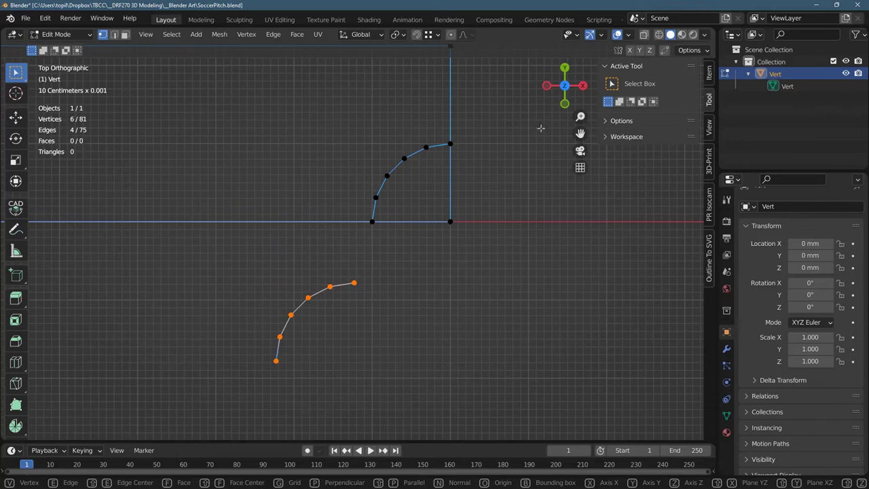
# Enable X-Ray and box-select all vertices of the separate arc, including the overlapping ones.
pyautogui.moveTo(427, 285); pyautogui.dragTo(152, 413)
pyautogui.moveTo(193, 253); pyautogui.dragTo(359, 348)
pyautogui.press('m')
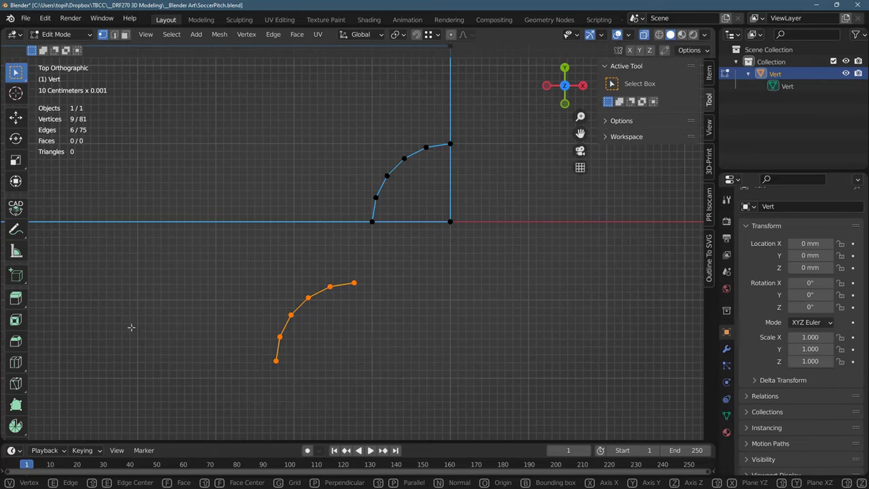
# Try merging all selected vertices of the separate arc at their center, and undo the merge.
pyautogui.press('m')
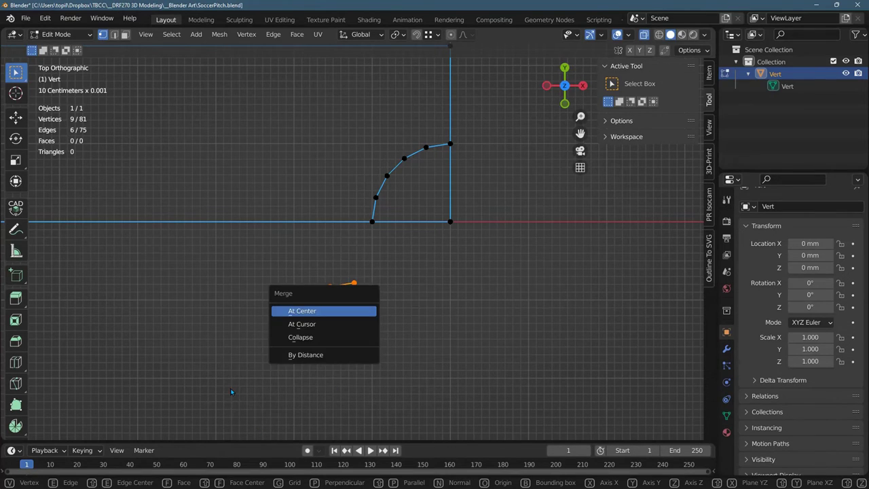
pyautogui.press('Down')
pyautogui.press('Up')
pyautogui.press('Return')
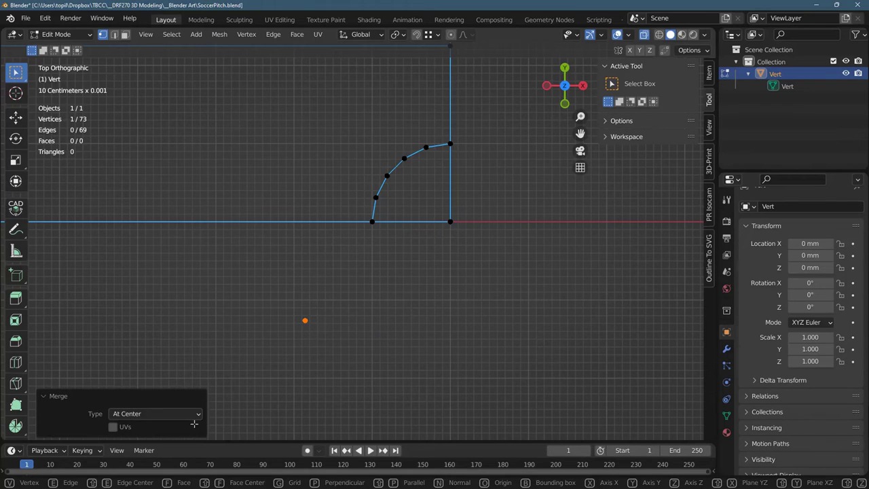
pyautogui.hotkey('ctrl', 'z')
# Merge the separate arc's overlapping vertices by distance at 0.0001 mm and clear the selection.
pyautogui.press('m')
pyautogui.press('Up')
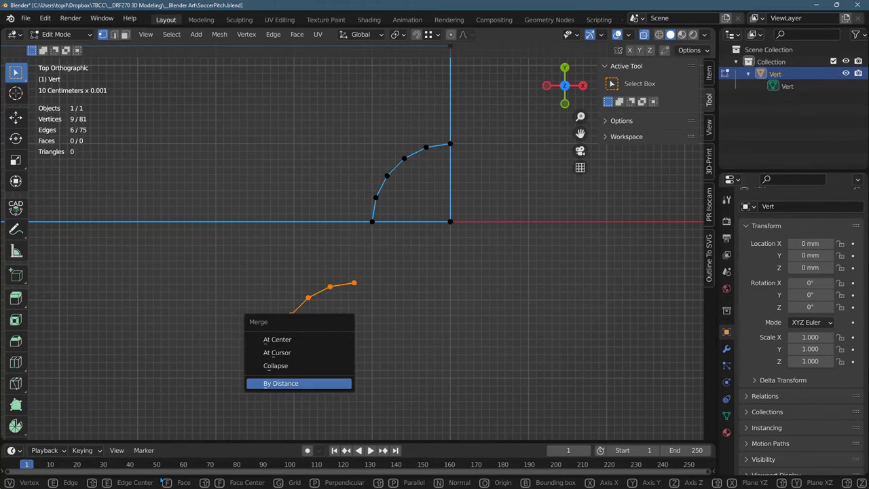
pyautogui.press('Return')
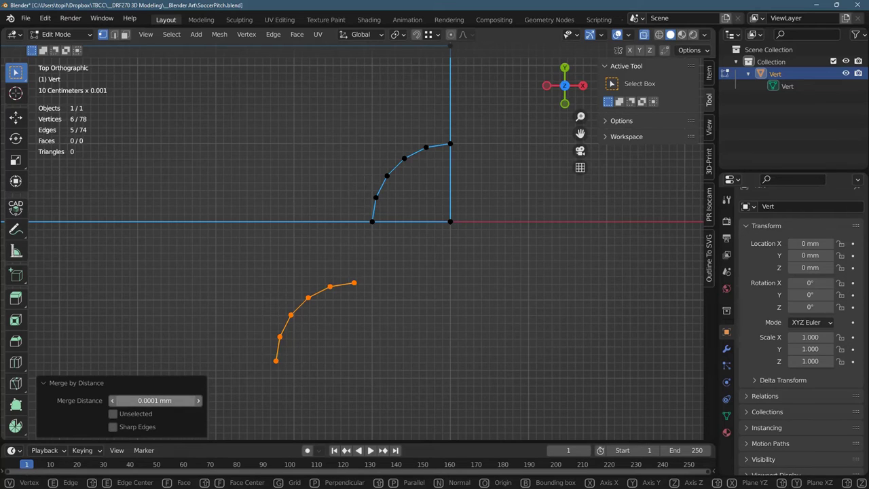
pyautogui.hotkey('alt', 'a')
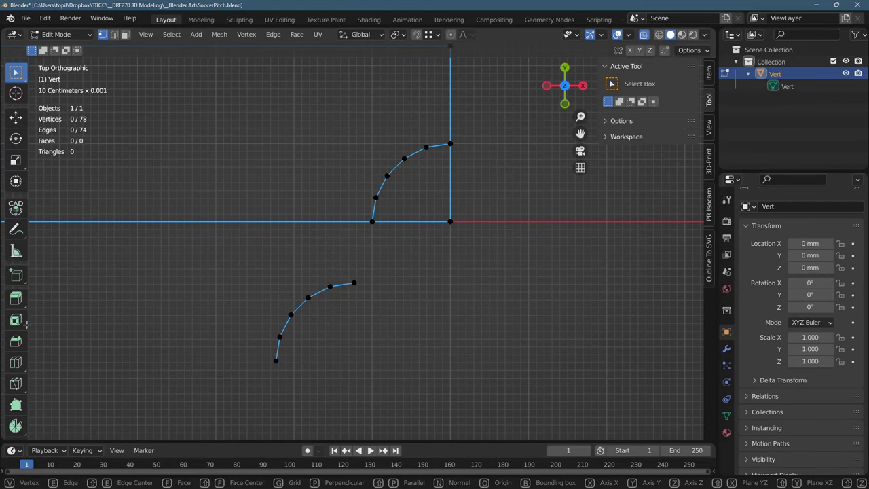
# With X-Ray off, box-select the separate arc and move it about 0.38 mm in X and 0.12 mm in Y.
pyautogui.moveTo(196, 261); pyautogui.dragTo(474, 410)
pyautogui.click(197, 349)
pyautogui.moveTo(183, 265); pyautogui.dragTo(467, 375)
pyautogui.press('g')
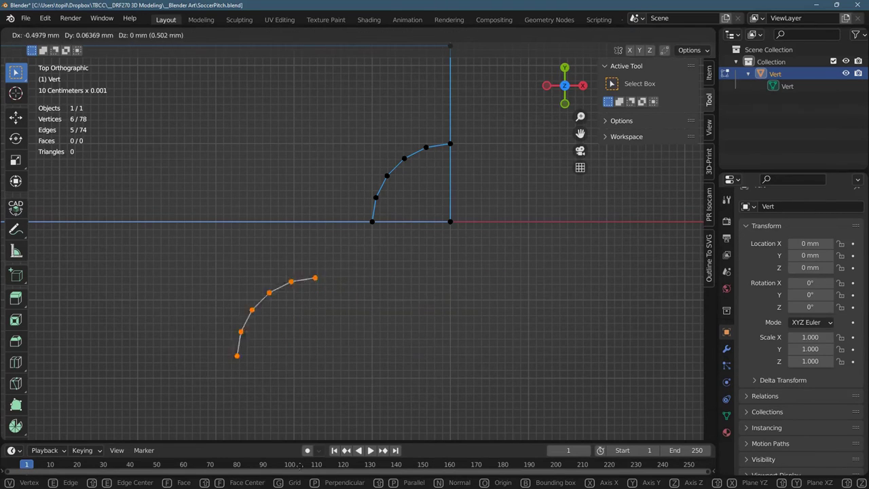
pyautogui.click(424, 465)
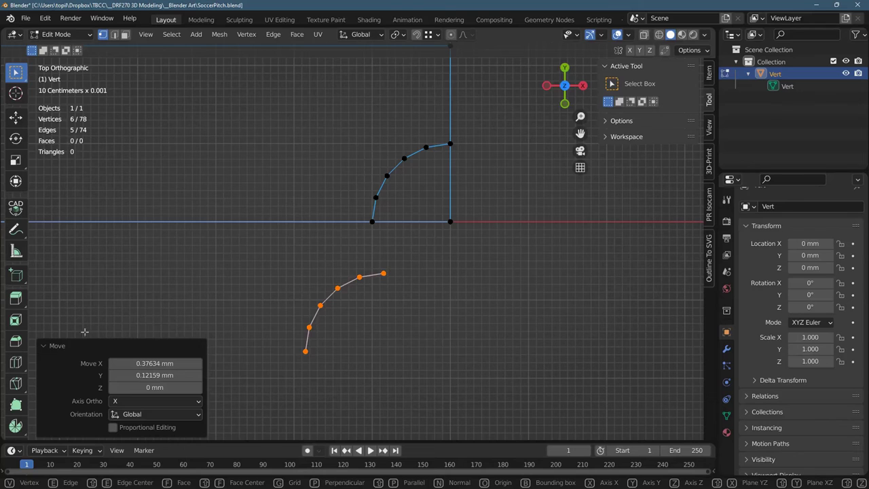
# Move the separate arc another 0.34 mm or so in X and 0.11 mm in Y, and delete all its vertices.
pyautogui.moveTo(245, 241); pyautogui.dragTo(461, 361)
pyautogui.press('g')
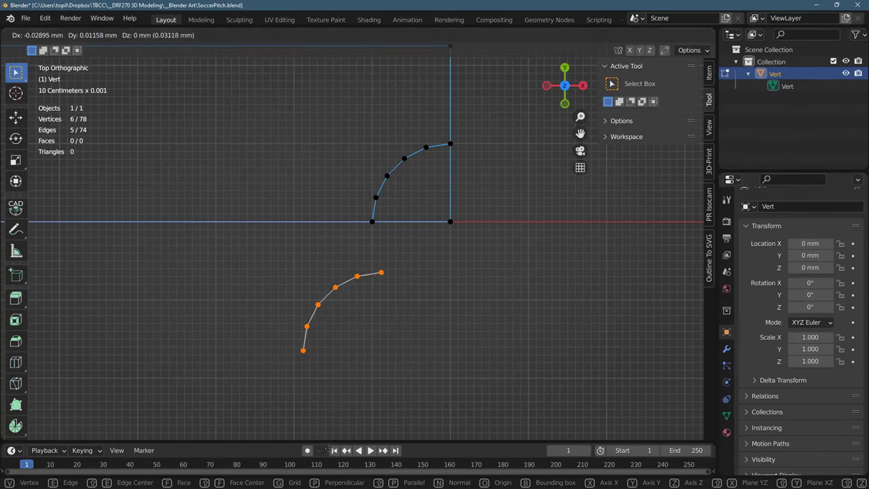
pyautogui.click(365, 440)
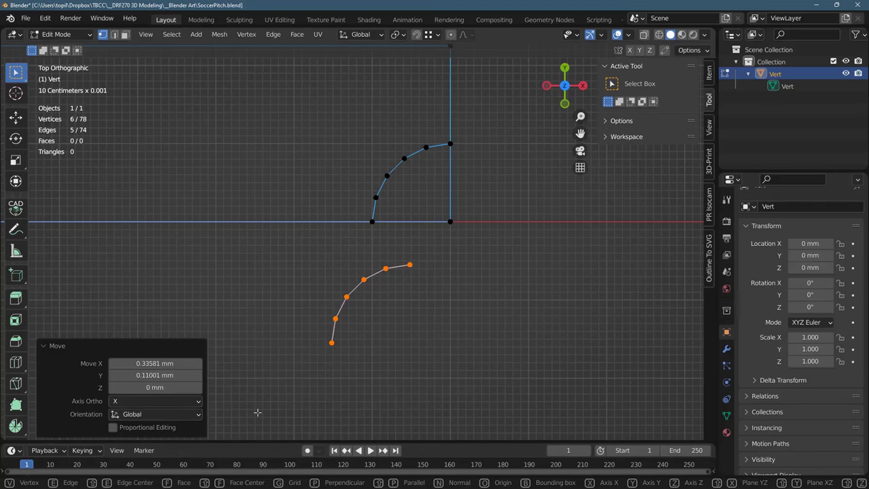
pyautogui.press('x')
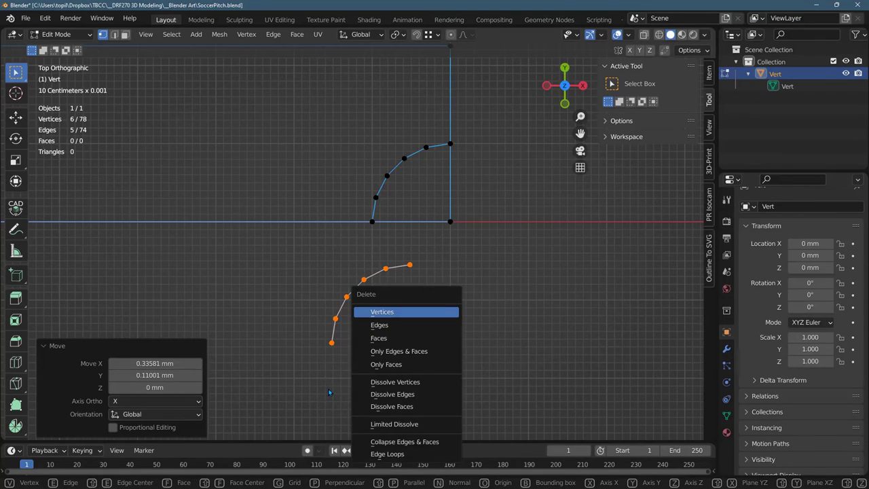
pyautogui.press('Return')
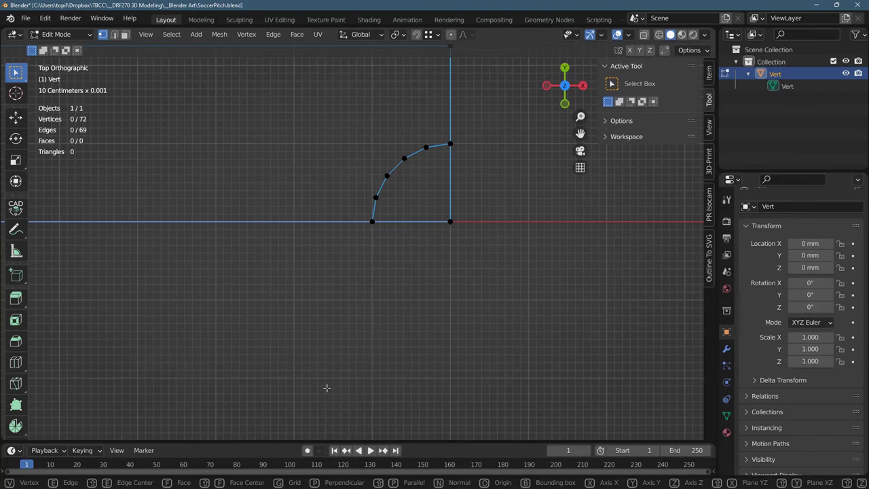
# At the pitch's upper-right corner, extrude the touchline vertex beside the corner -1 mm along Y and connect it to the goal-line vertex with an edge.
pyautogui.scroll(-2, 294, 221)
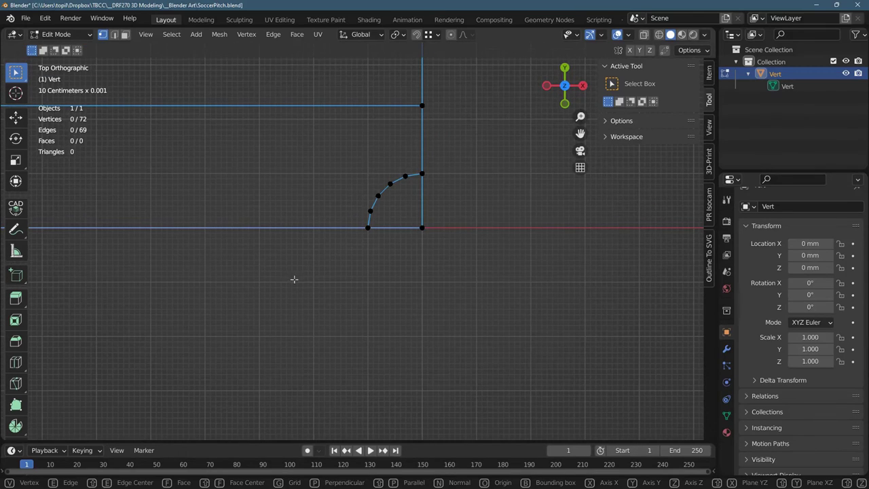
pyautogui.scroll(-4, 300, 220)
pyautogui.keyDown('shift'); pyautogui.moveTo(328, 260); pyautogui.dragTo(385, 325, button='middle'); pyautogui.keyUp('shift')
pyautogui.scroll(-1, 384, 91)
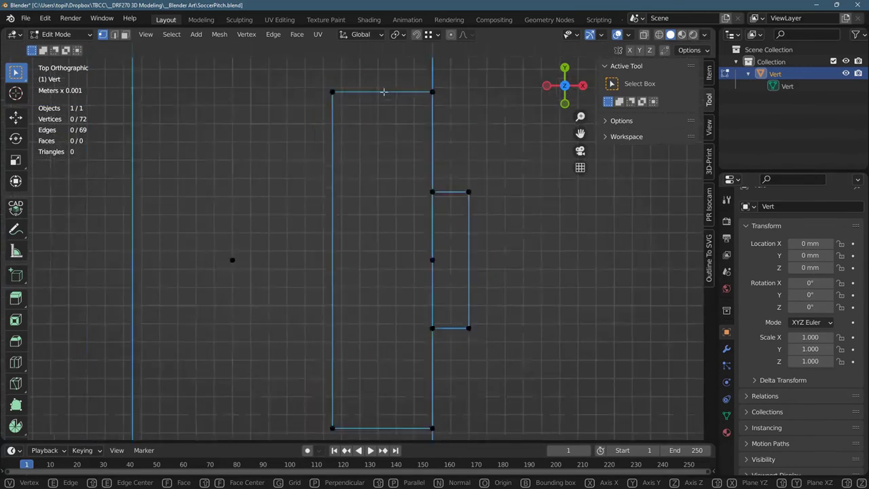
pyautogui.scroll(-6, 370, 94)
pyautogui.scroll(6, 262, 148)
pyautogui.keyDown('shift'); pyautogui.moveTo(265, 131); pyautogui.dragTo(210, 149, button='middle'); pyautogui.keyUp('shift')
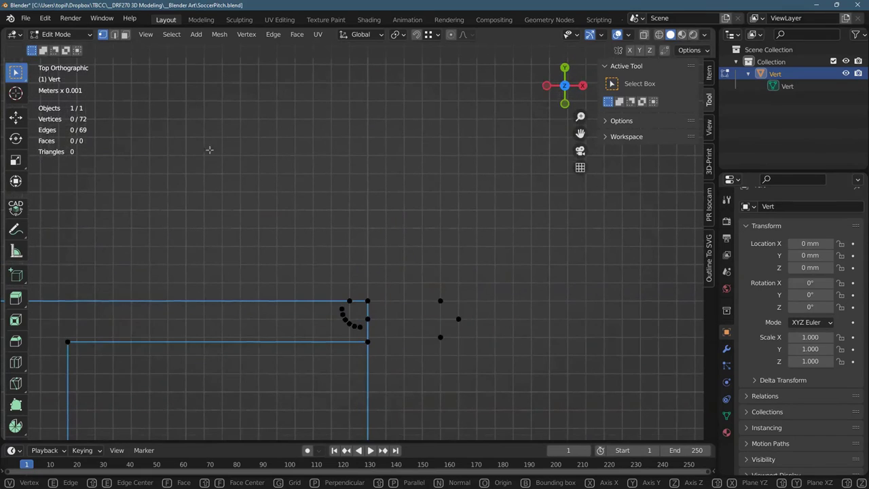
pyautogui.scroll(7, 231, 424)
pyautogui.scroll(-6, 255, 411)
pyautogui.keyDown('shift'); pyautogui.scroll(-4, 233, 131); pyautogui.keyUp('shift')
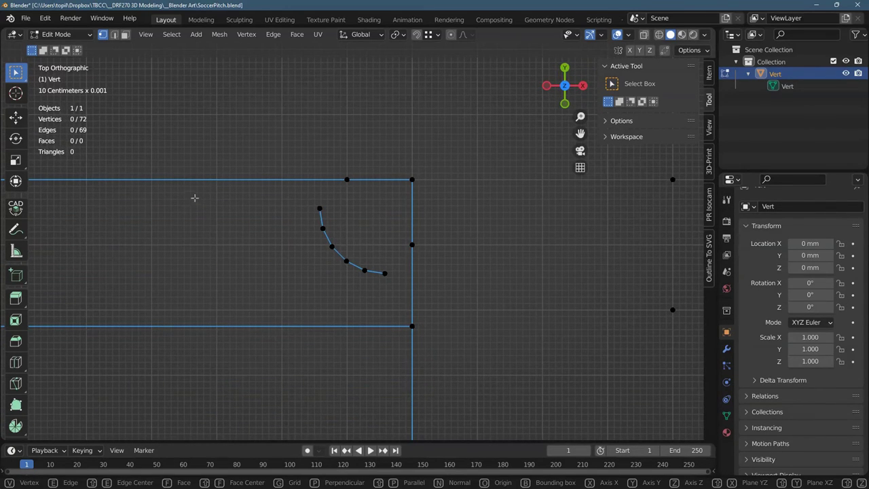
pyautogui.moveTo(329, 160); pyautogui.dragTo(387, 203)
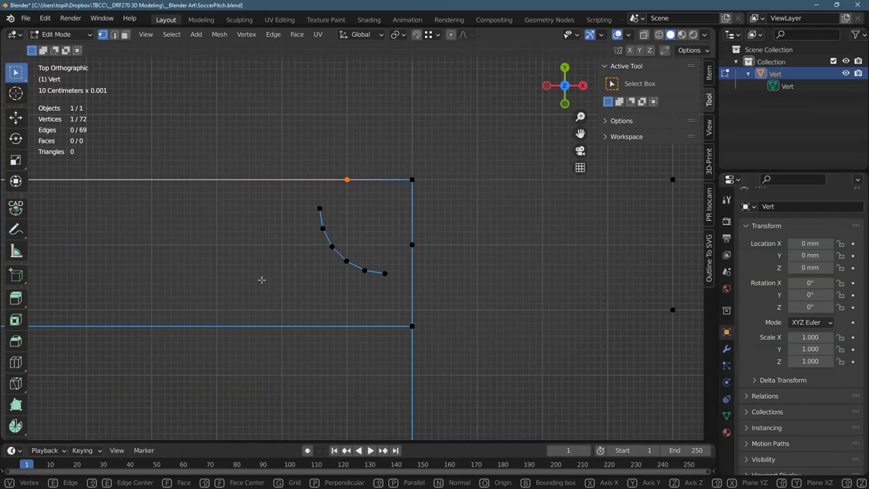
pyautogui.press('e')
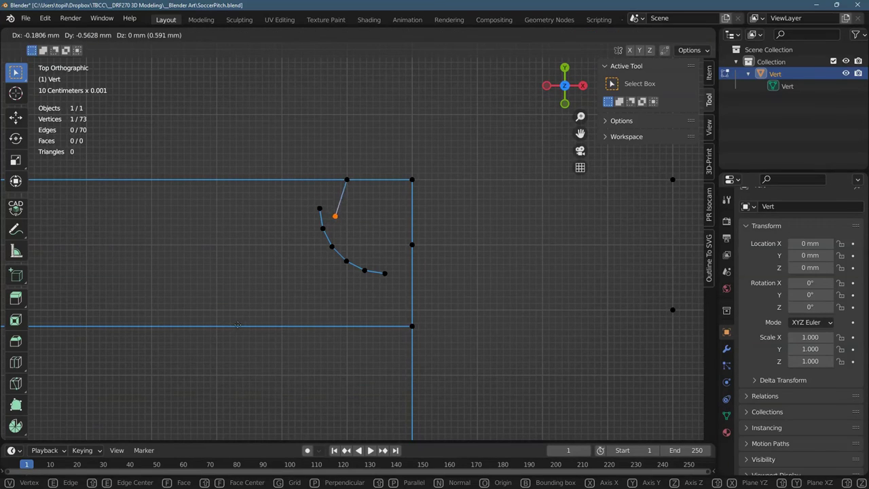
pyautogui.write('y')
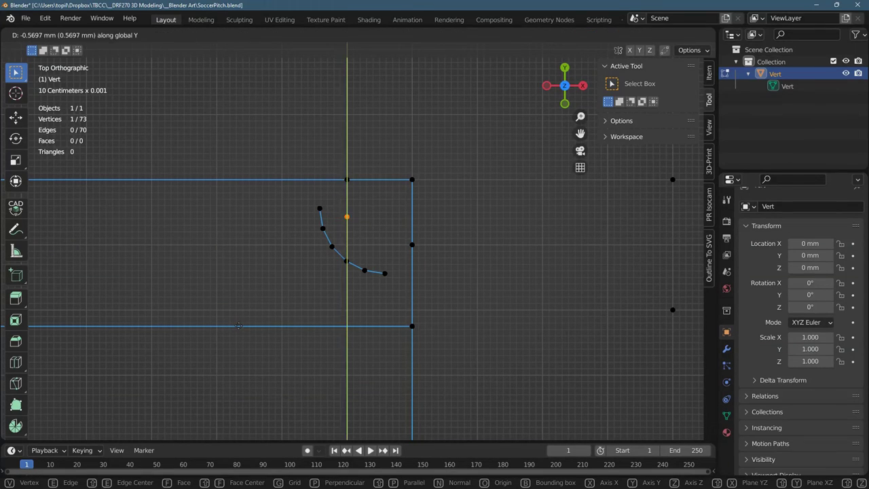
pyautogui.write('-1')
pyautogui.press('Return')
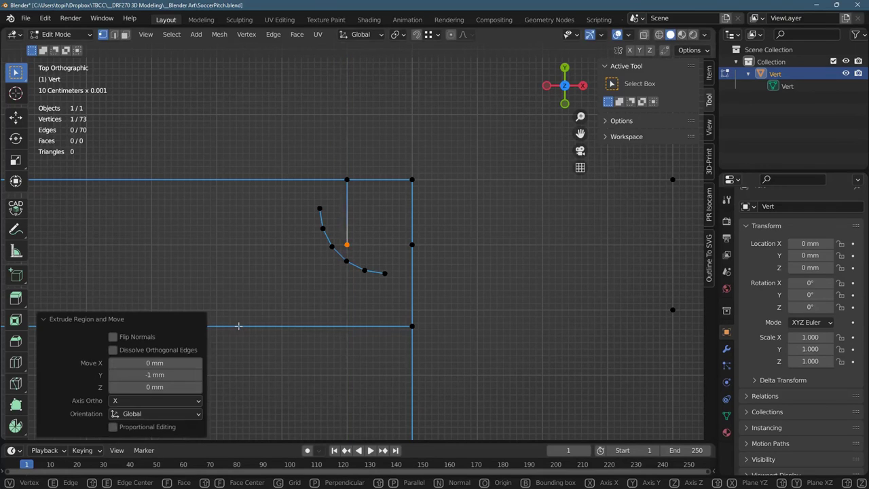
pyautogui.keyDown('shift'); pyautogui.moveTo(397, 227); pyautogui.dragTo(450, 270); pyautogui.keyUp('shift')
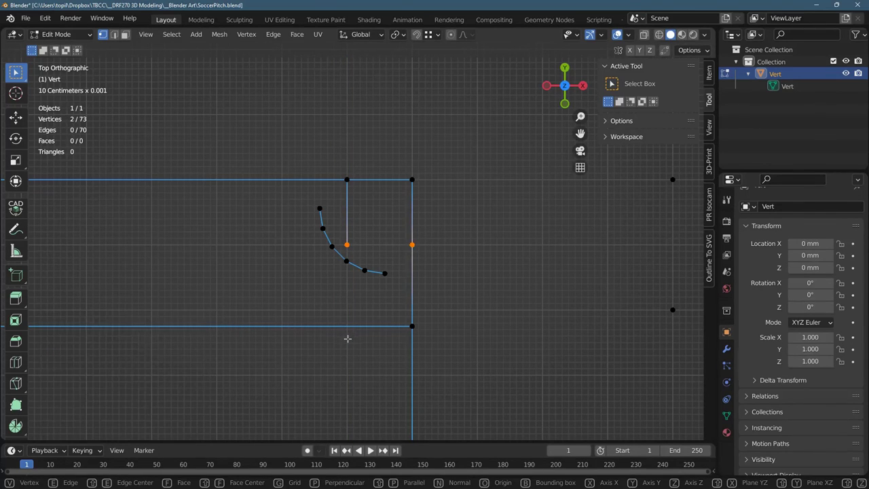
pyautogui.press('f')
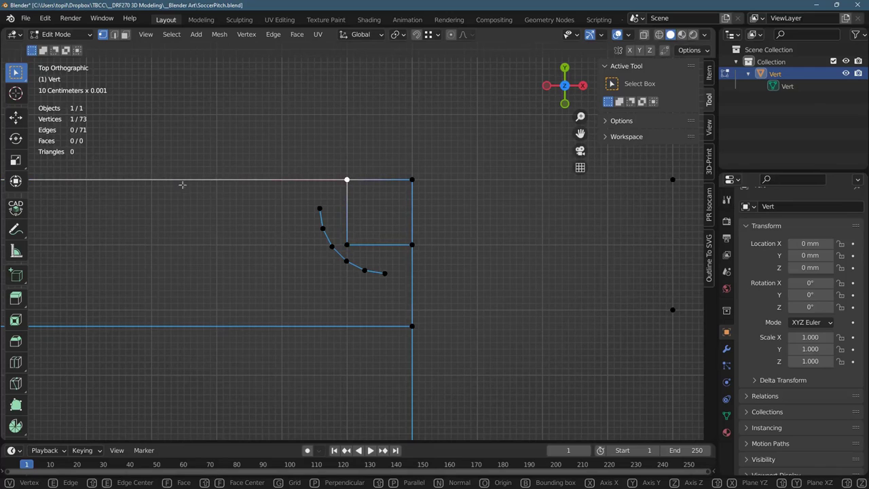
# Select the loose arc's end vertices and the corner square's vertices on the pitch boundary, and undo the last selection.
pyautogui.click(180, 181)
pyautogui.moveTo(303, 204); pyautogui.dragTo(328, 218)
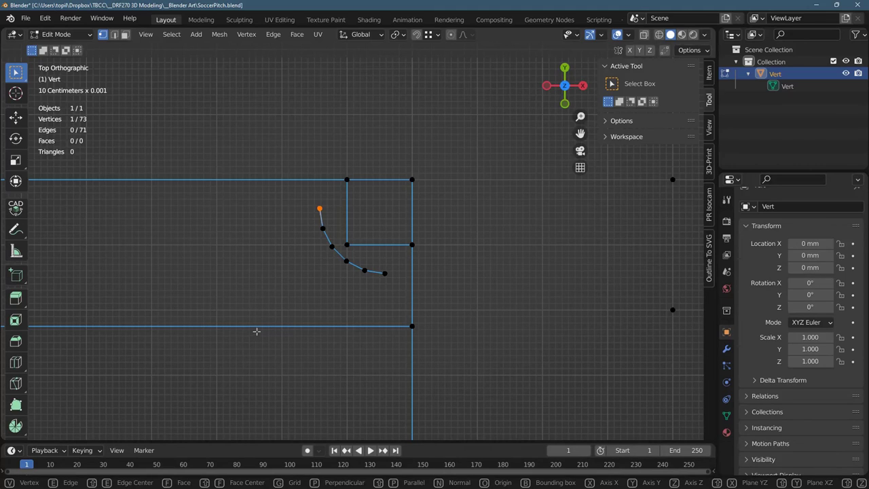
pyautogui.keyDown('shift'); pyautogui.click(385, 272); pyautogui.keyUp('shift')
pyautogui.keyDown('shift'); pyautogui.click(412, 245); pyautogui.keyUp('shift')
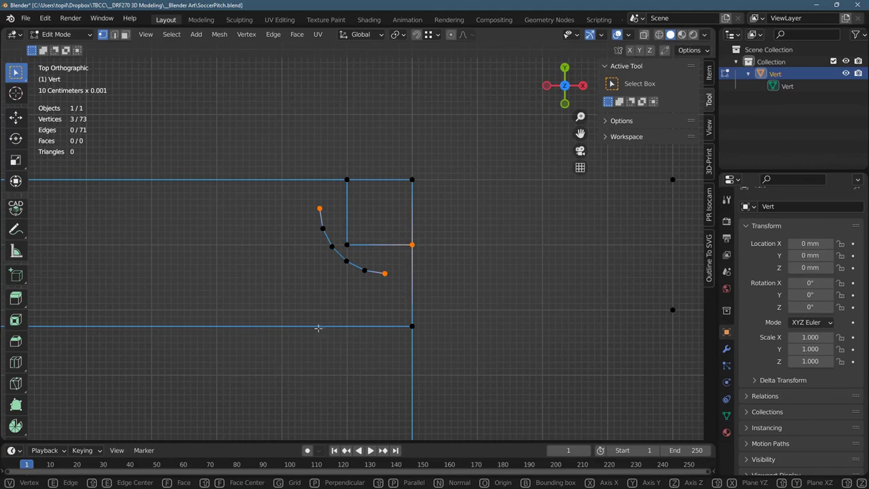
pyautogui.keyDown('shift'); pyautogui.click(347, 179); pyautogui.keyUp('shift')
pyautogui.hotkey('ctrl', 'z')
# Select the goal-line vertex where the penalty area line meets it below the corner square, and display its coordinates.
pyautogui.click(412, 326)
pyautogui.scroll(4, 375, 438)
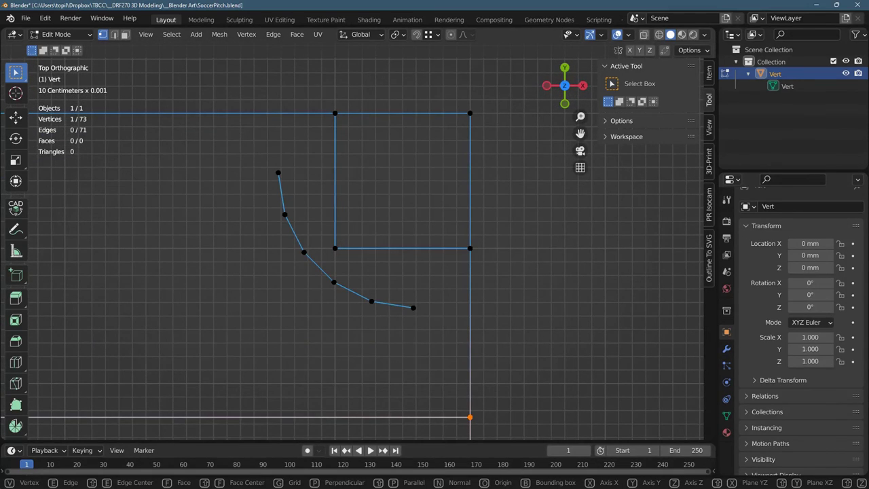
pyautogui.keyDown('shift'); pyautogui.moveTo(471, 428); pyautogui.dragTo(385, 254, button='middle'); pyautogui.keyUp('shift')
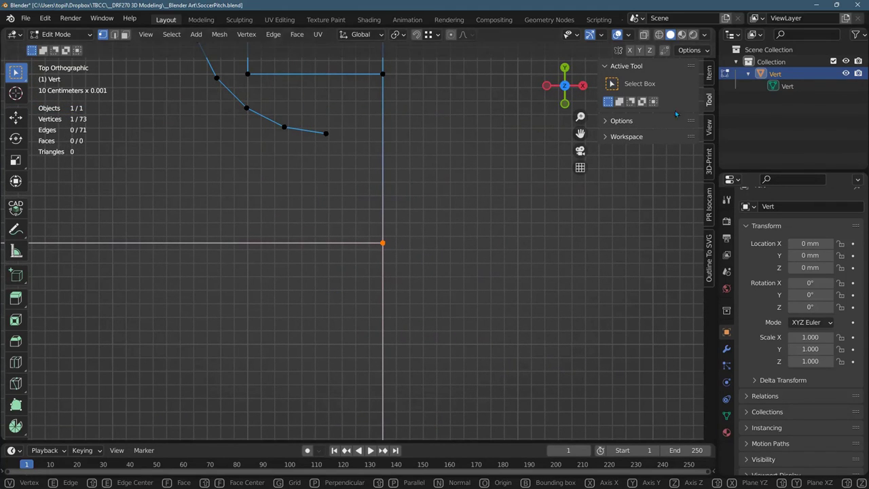
pyautogui.keyDown('ctrl'); pyautogui.scroll(-1, 666, 140); pyautogui.keyUp('ctrl')
pyautogui.click(665, 156)
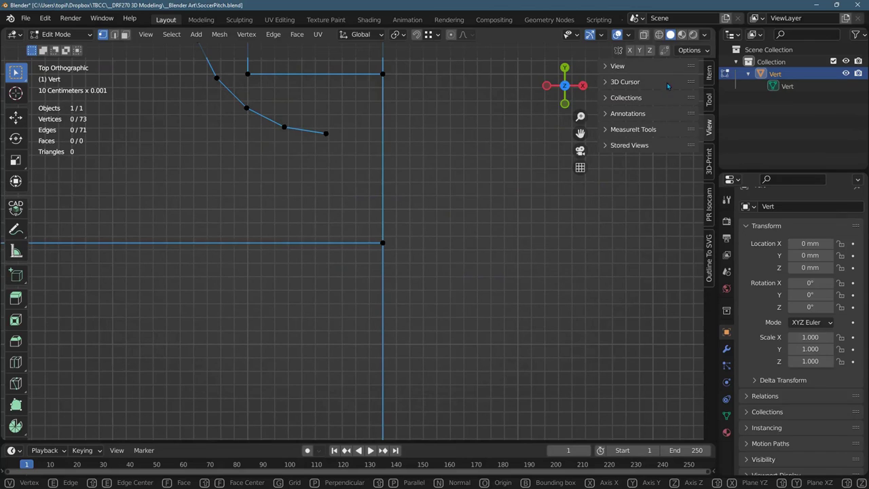
pyautogui.keyDown('ctrl'); pyautogui.scroll(2, 667, 88); pyautogui.keyUp('ctrl')
pyautogui.moveTo(330, 201); pyautogui.dragTo(402, 267)
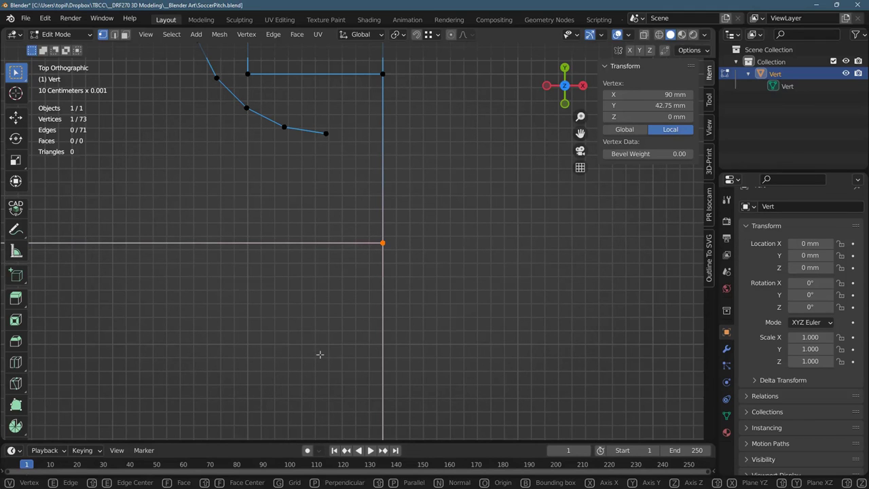
pyautogui.scroll(-3, 312, 346)
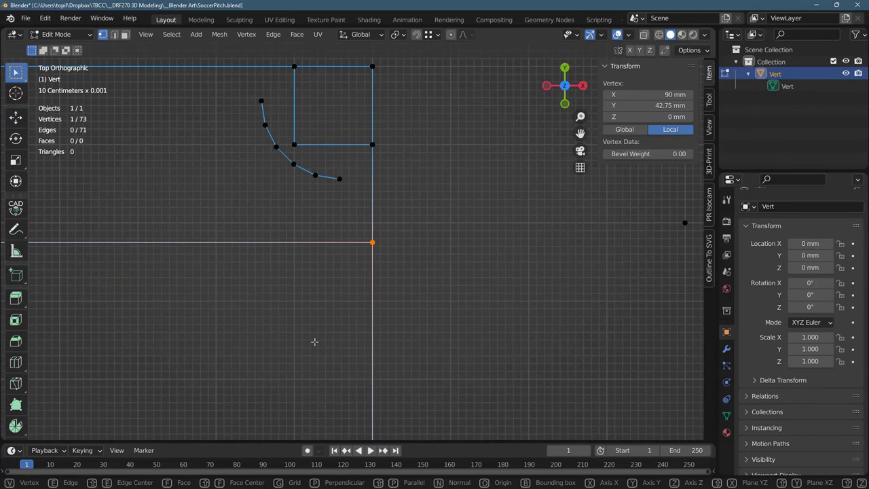